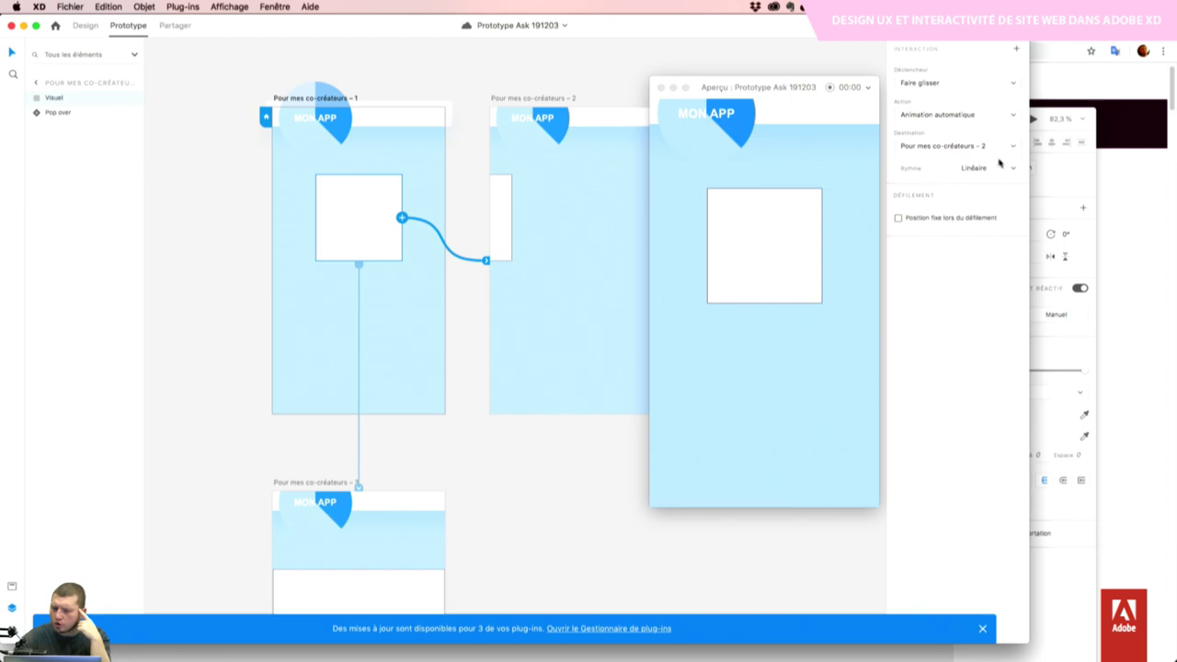
Set the easing of the white square's drag interaction to Accél. / décél. and test the swipe in the preview
{"action": "left_click", "coordinate": [980, 168]}
{"action": "left_click", "coordinate": [1005, 168]}
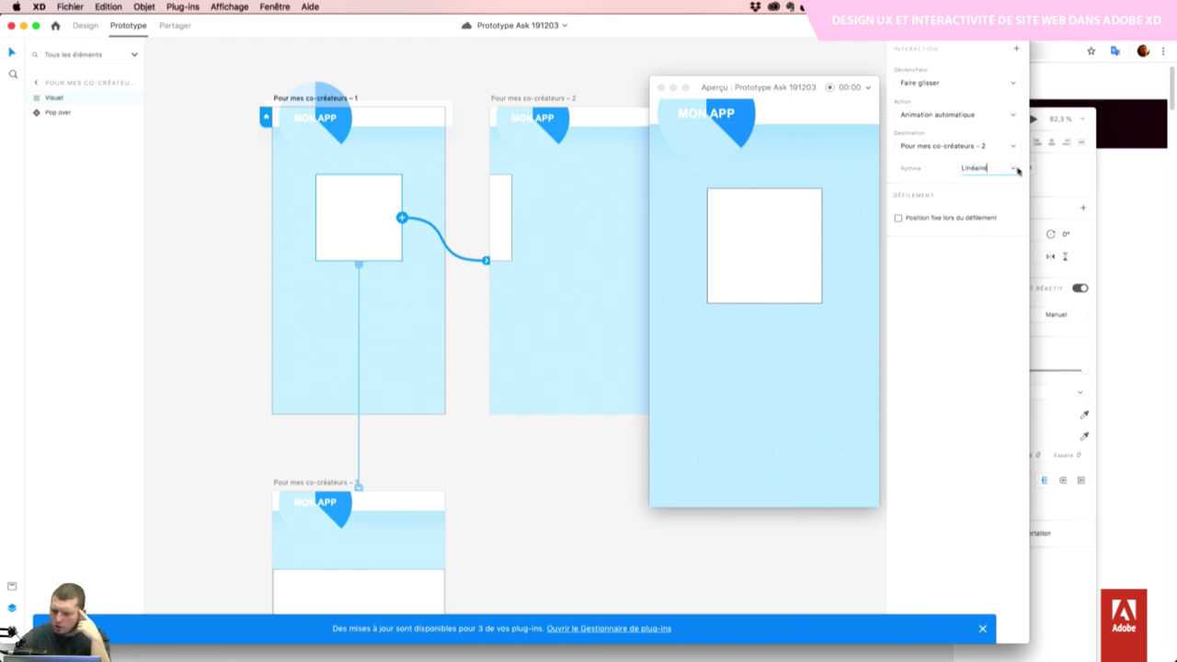
{"action": "left_click", "coordinate": [1003, 114]}
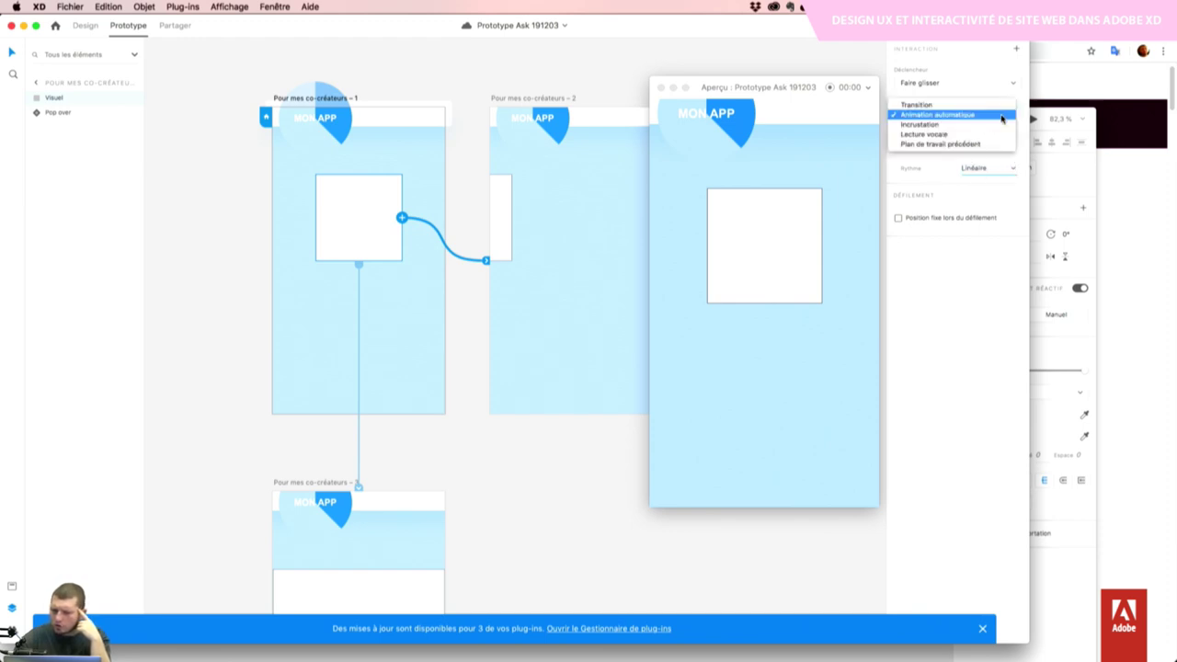
{"action": "left_click", "coordinate": [1002, 115]}
{"action": "left_click", "coordinate": [1011, 167]}
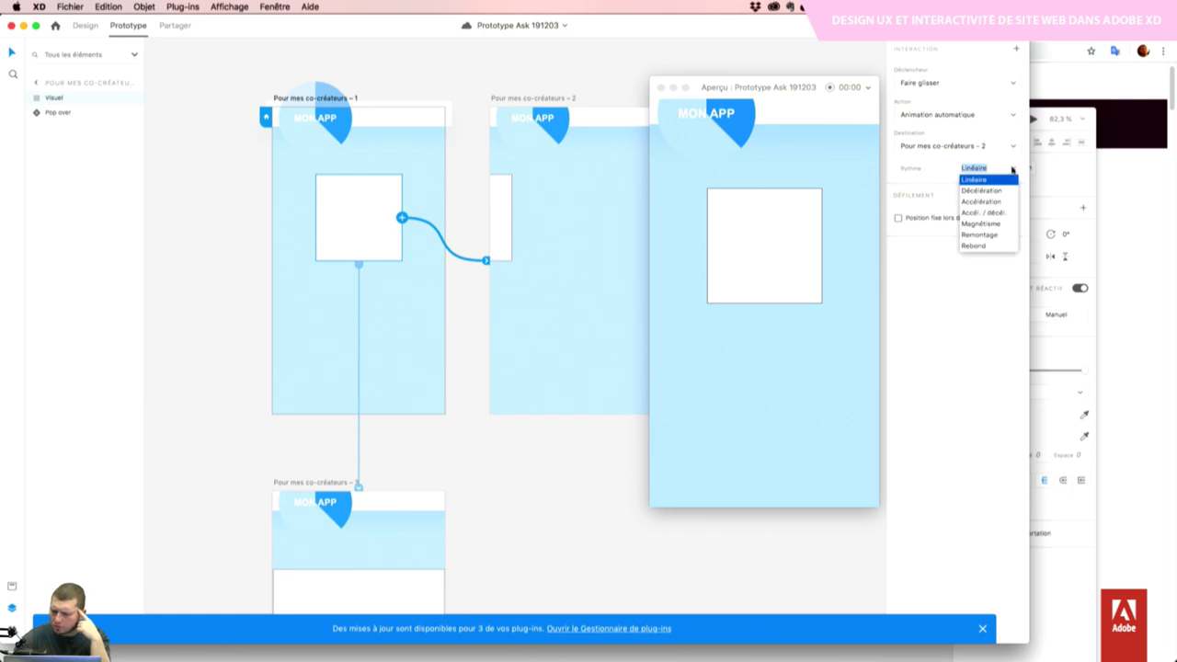
{"action": "left_click", "coordinate": [984, 212]}
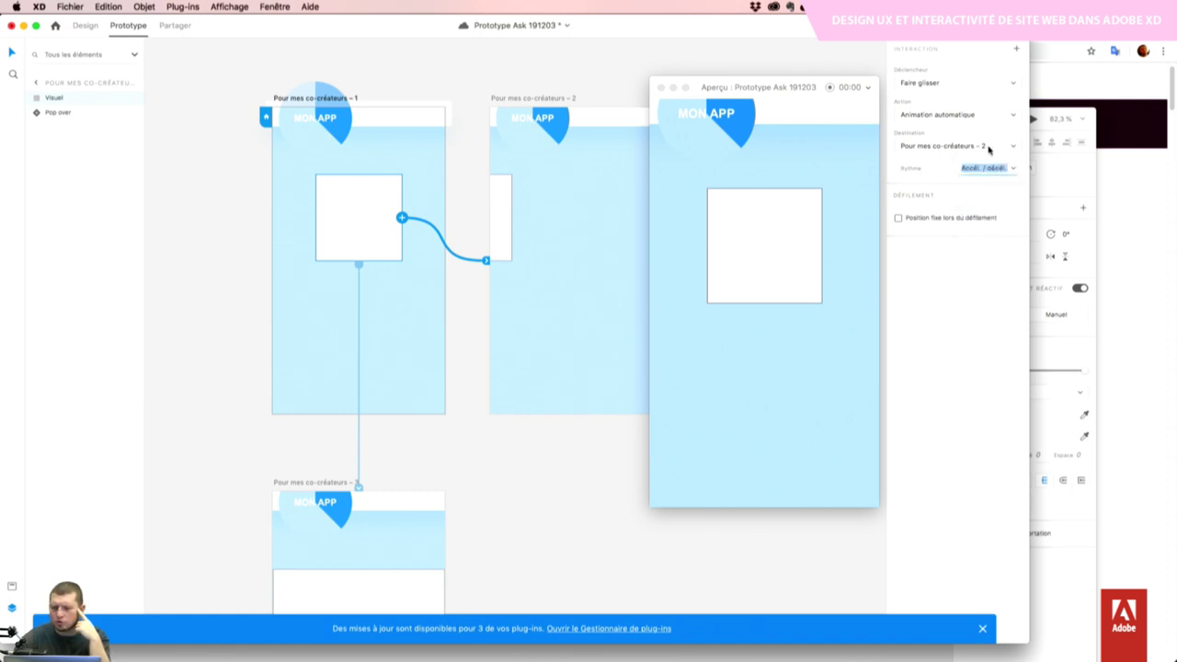
{"action": "left_click_drag", "start_coordinate": [729, 207], "coordinate": [655, 219]}
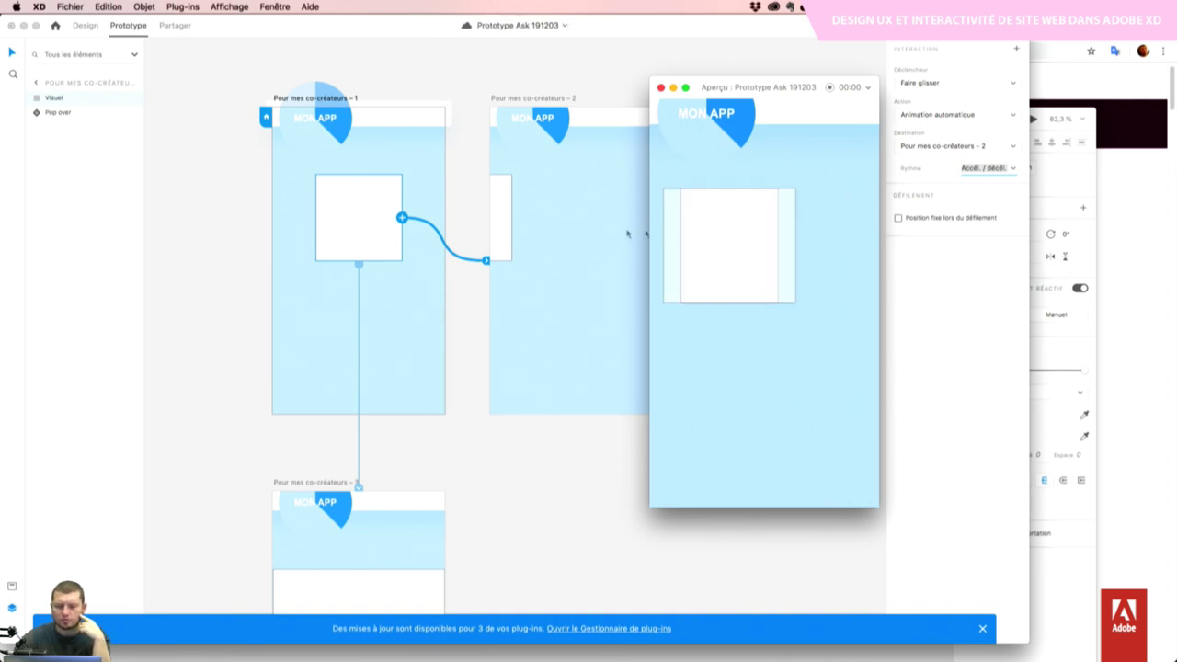
{"action": "mouse_move", "coordinate": [654, 231]}
{"action": "left_mouse_down"}
{"action": "mouse_move", "coordinate": [750, 227]}
{"action": "mouse_move", "coordinate": [660, 231]}
{"action": "left_mouse_up"}
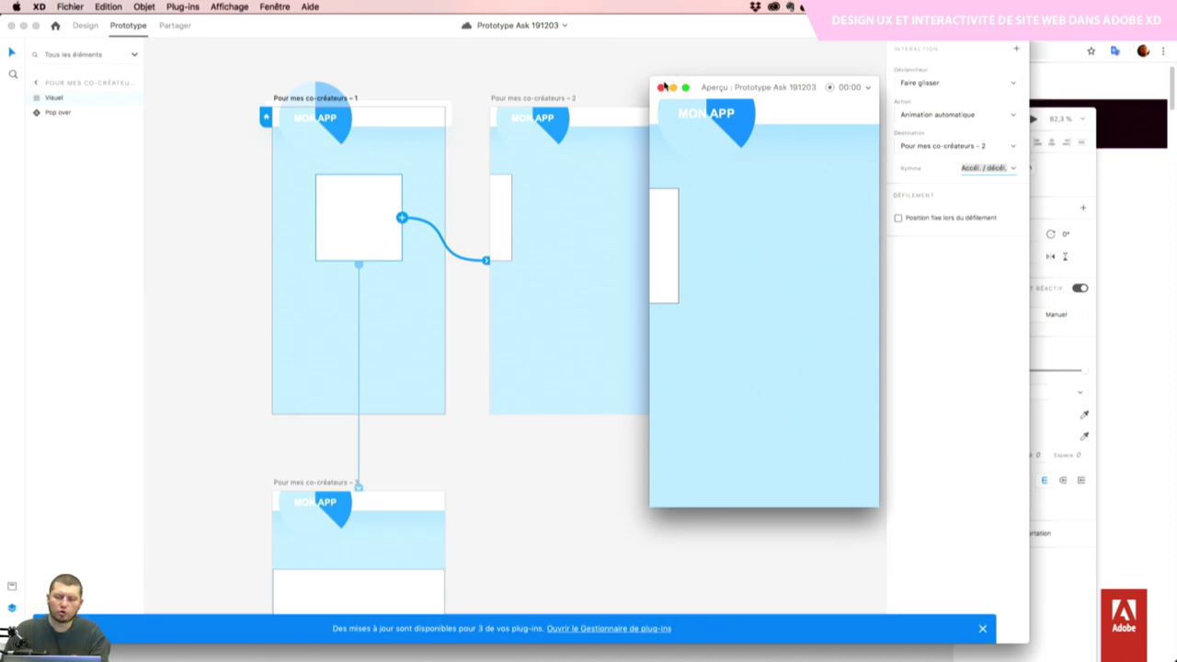
Switch to Chrome and highlight the "Gestionnaire de plug-ins repensé" section on the Adobe XD new features page
{"action": "left_click", "coordinate": [1142, 243]}
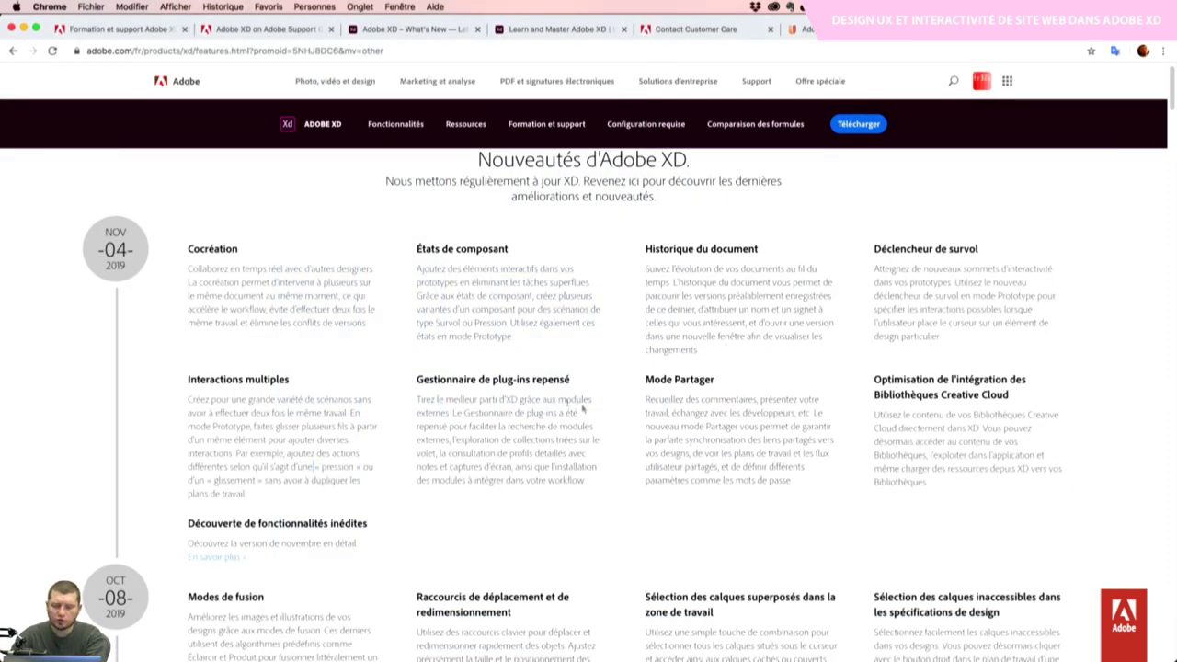
{"action": "left_click_drag", "start_coordinate": [406, 382], "coordinate": [570, 441]}
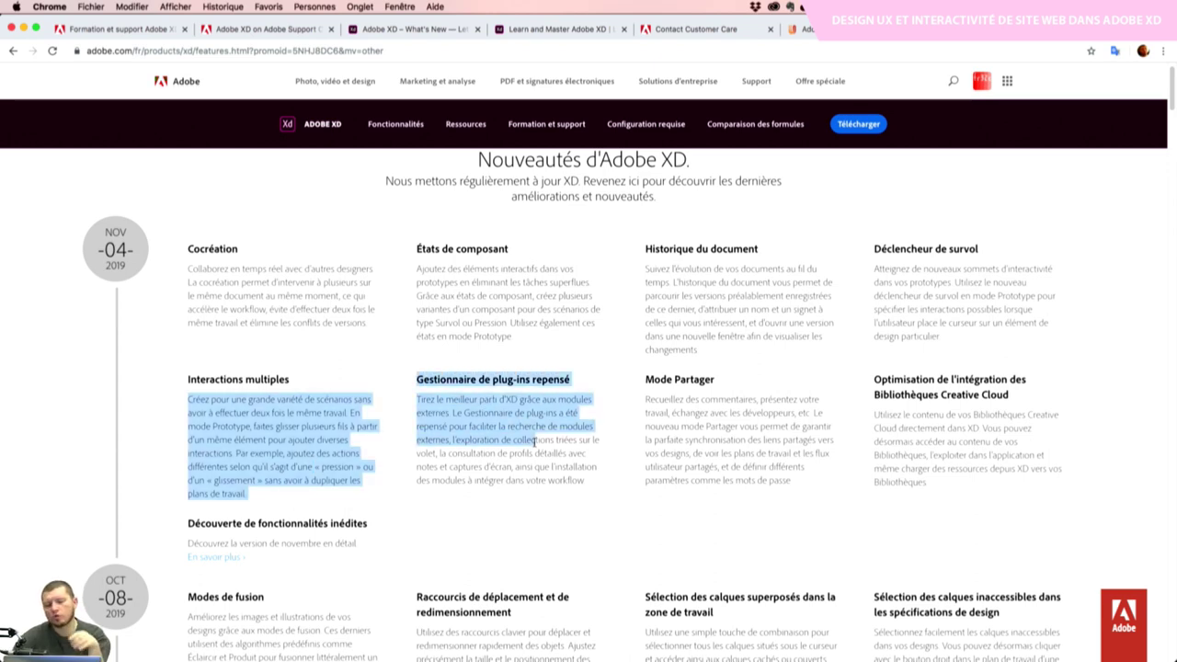
{"action": "left_click", "coordinate": [561, 467]}
{"action": "left_click_drag", "start_coordinate": [590, 484], "coordinate": [418, 380]}
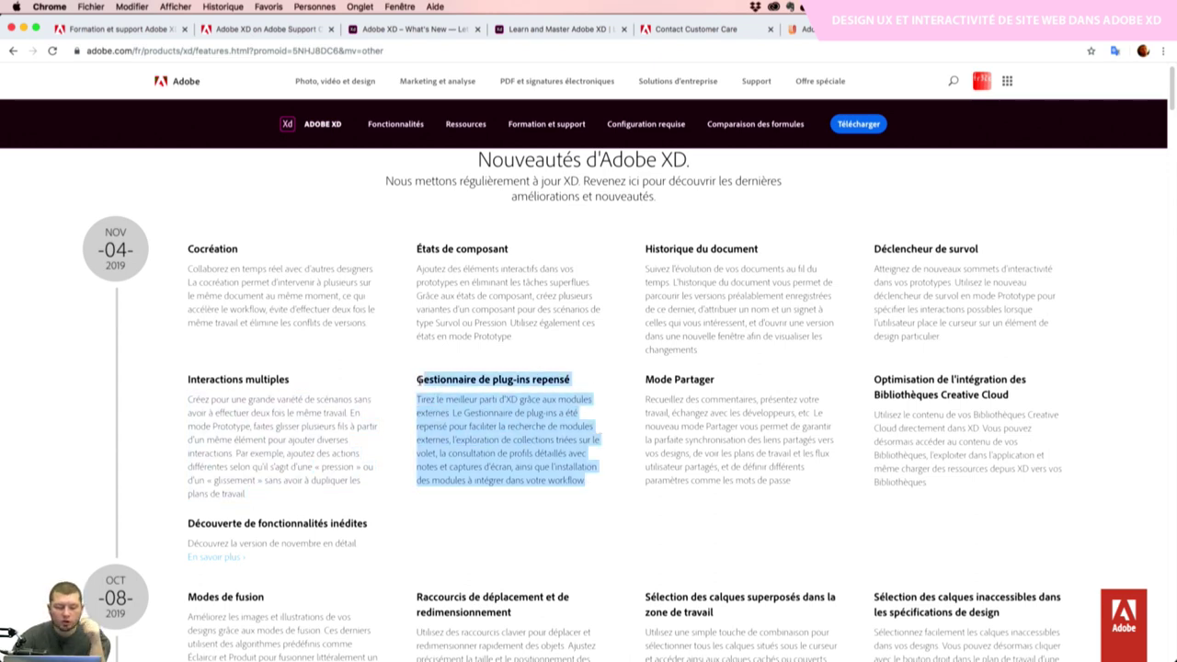
Switch back to Adobe XD, close the prototype preview and return to Design mode
{"action": "key", "text": "super+Tab"}
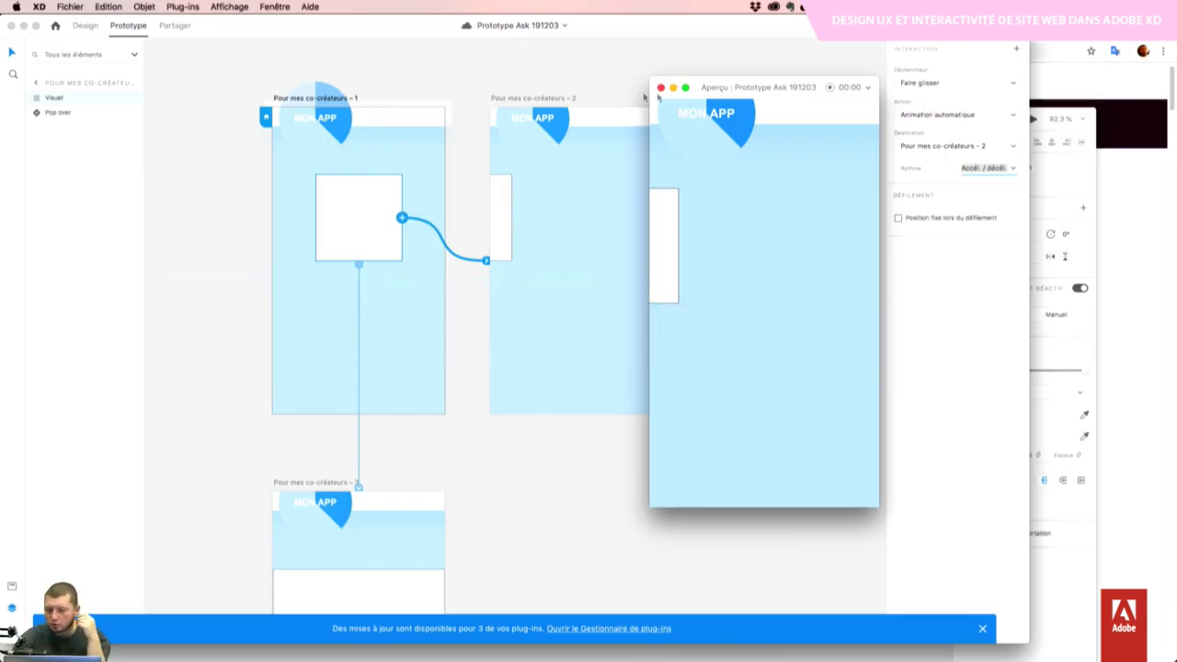
{"action": "left_click", "coordinate": [661, 88]}
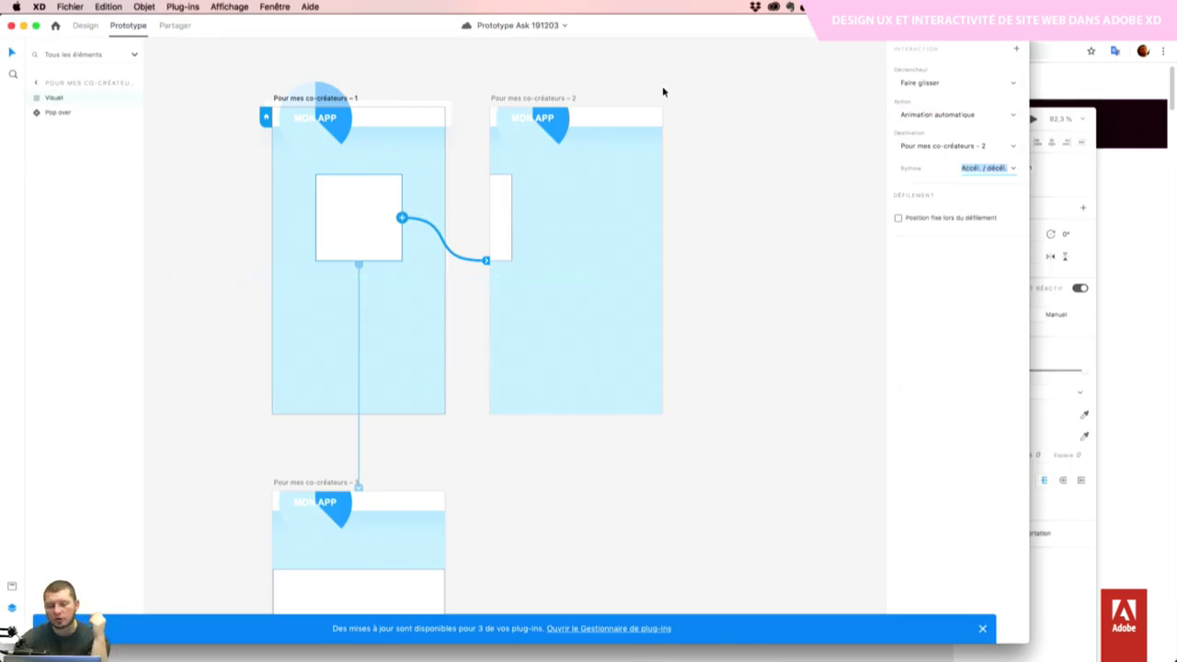
{"action": "left_click", "coordinate": [92, 28]}
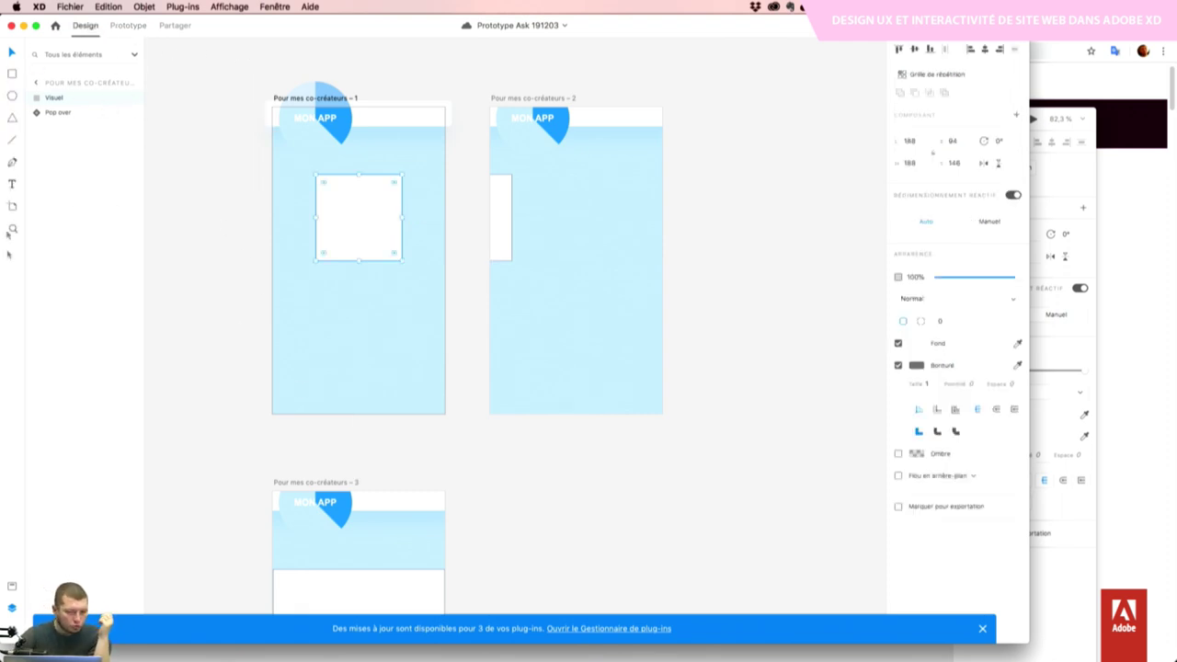
Look over the available plug-in commands and display the list of installed plug-ins beside the canvas
{"action": "left_click", "coordinate": [109, 5]}
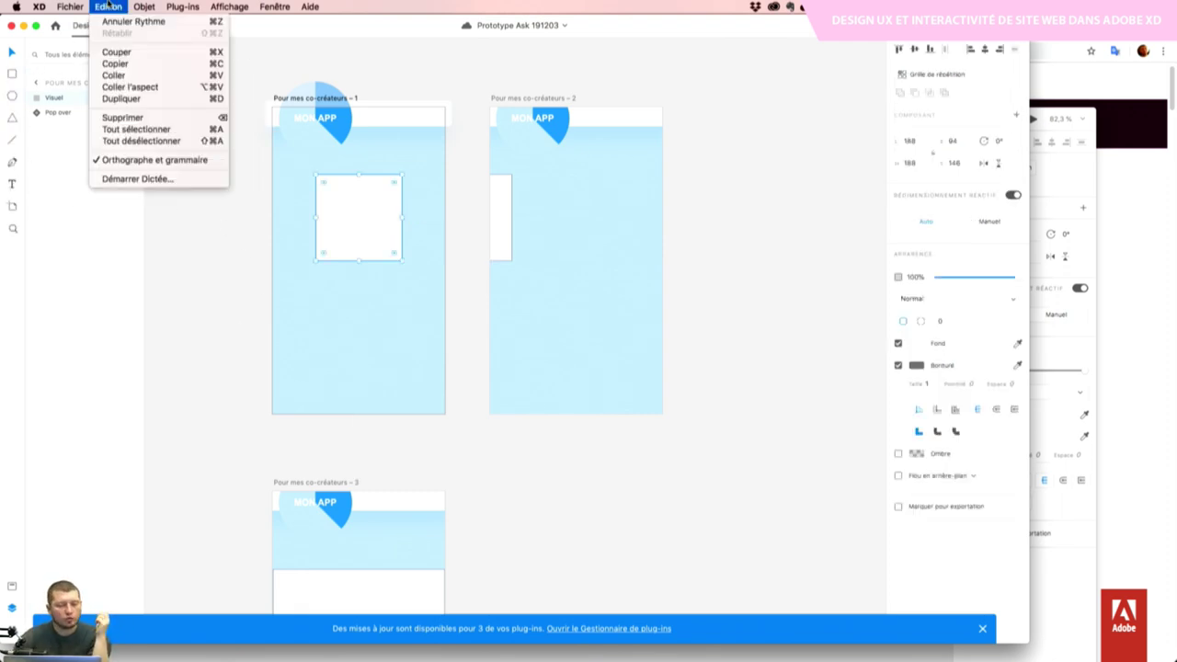
{"action": "mouse_move", "coordinate": [59, 5]}
{"action": "mouse_move", "coordinate": [96, 4]}
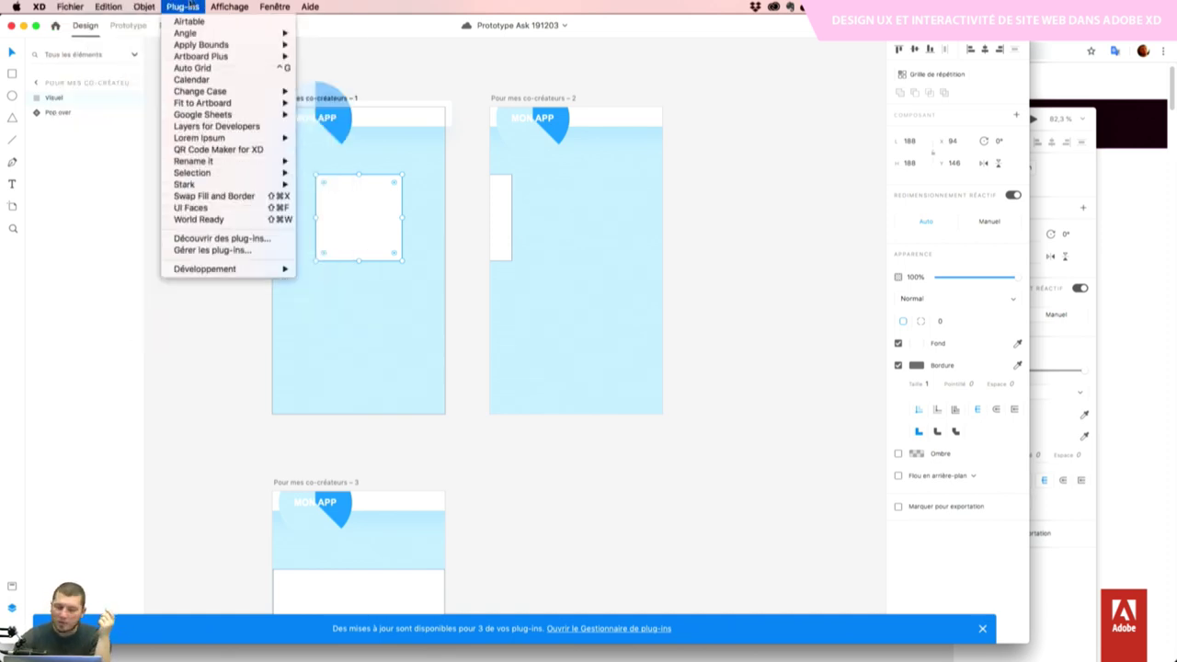
{"action": "mouse_move", "coordinate": [234, 5]}
{"action": "mouse_move", "coordinate": [197, 5]}
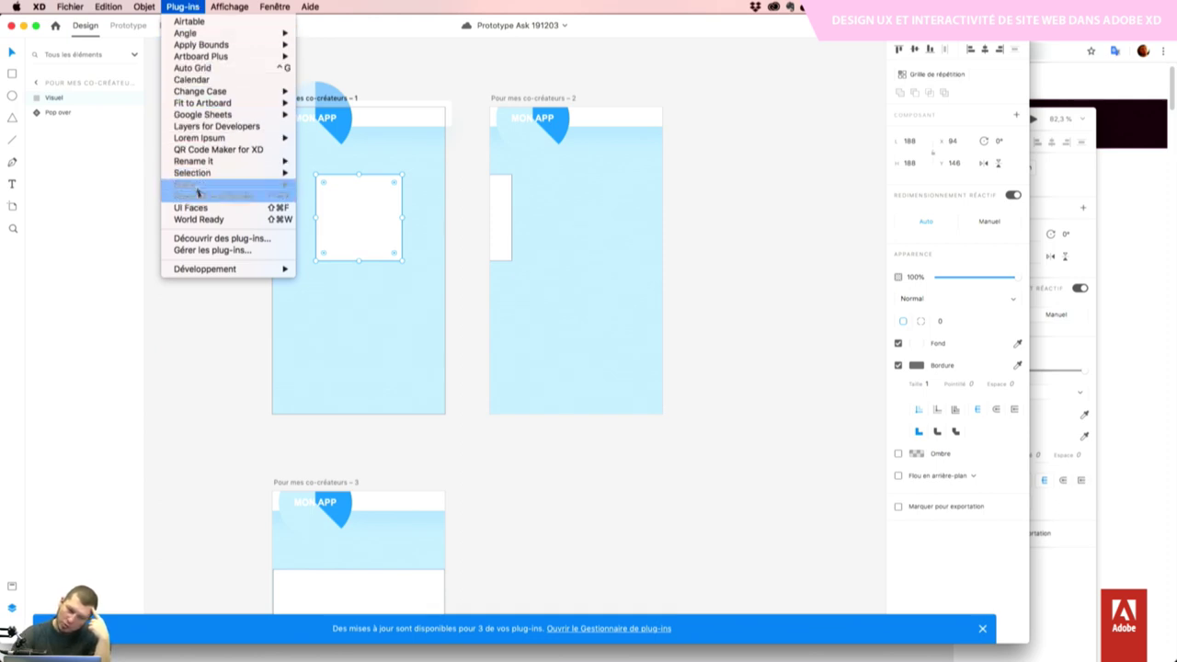
{"action": "left_click", "coordinate": [186, 4]}
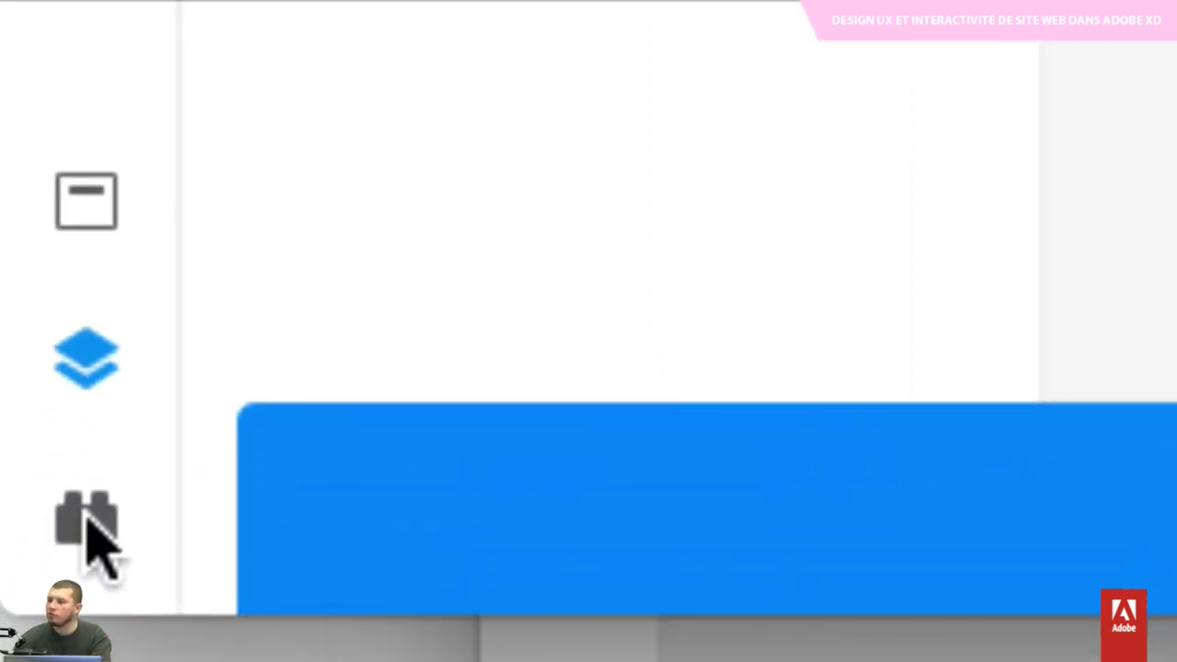
{"action": "left_click", "coordinate": [94, 511]}
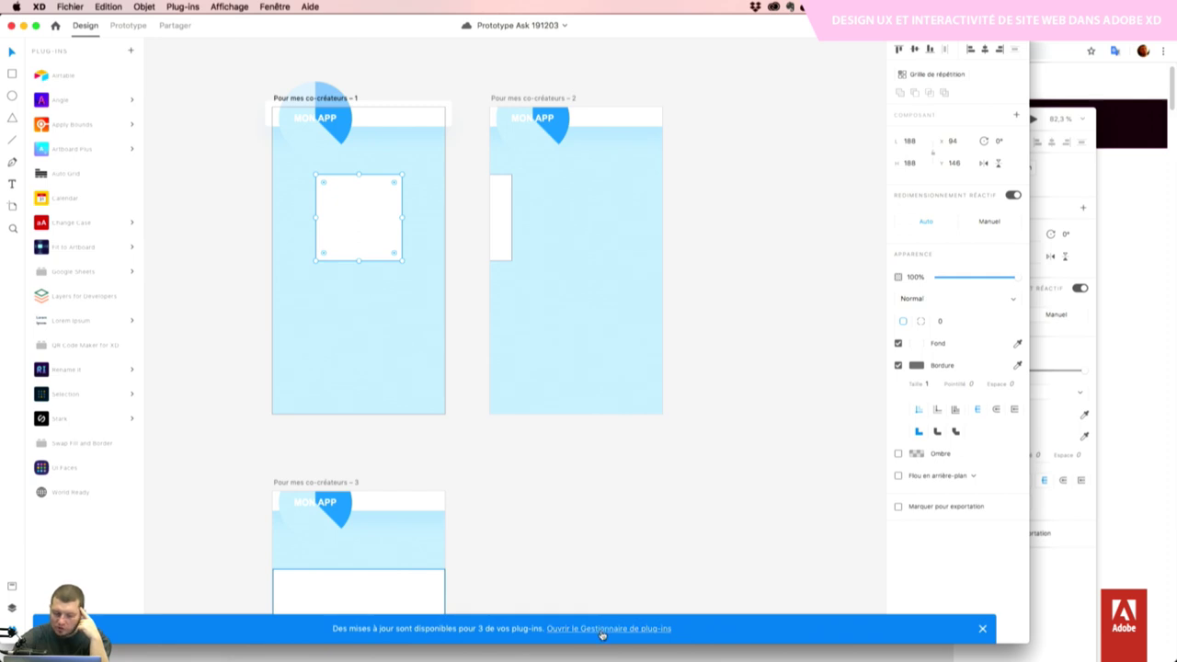
Open the plug-in manager and update the Change Case, Calendar and Auto Grid plug-ins
{"action": "left_click", "coordinate": [602, 629]}
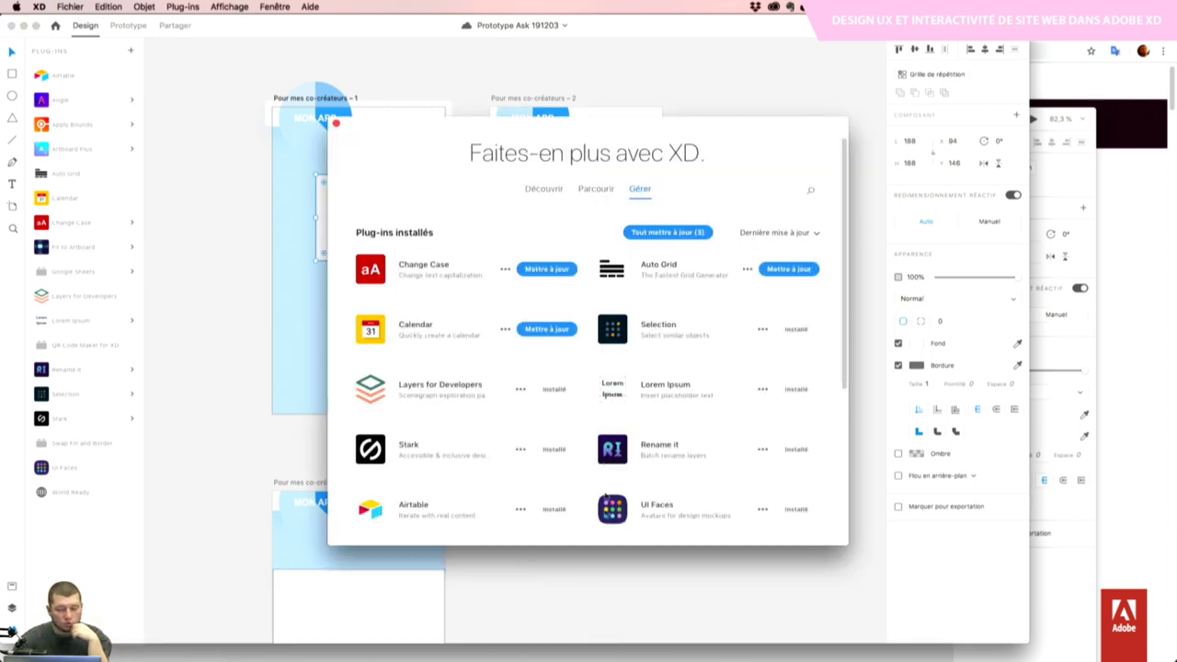
{"action": "left_click", "coordinate": [551, 269]}
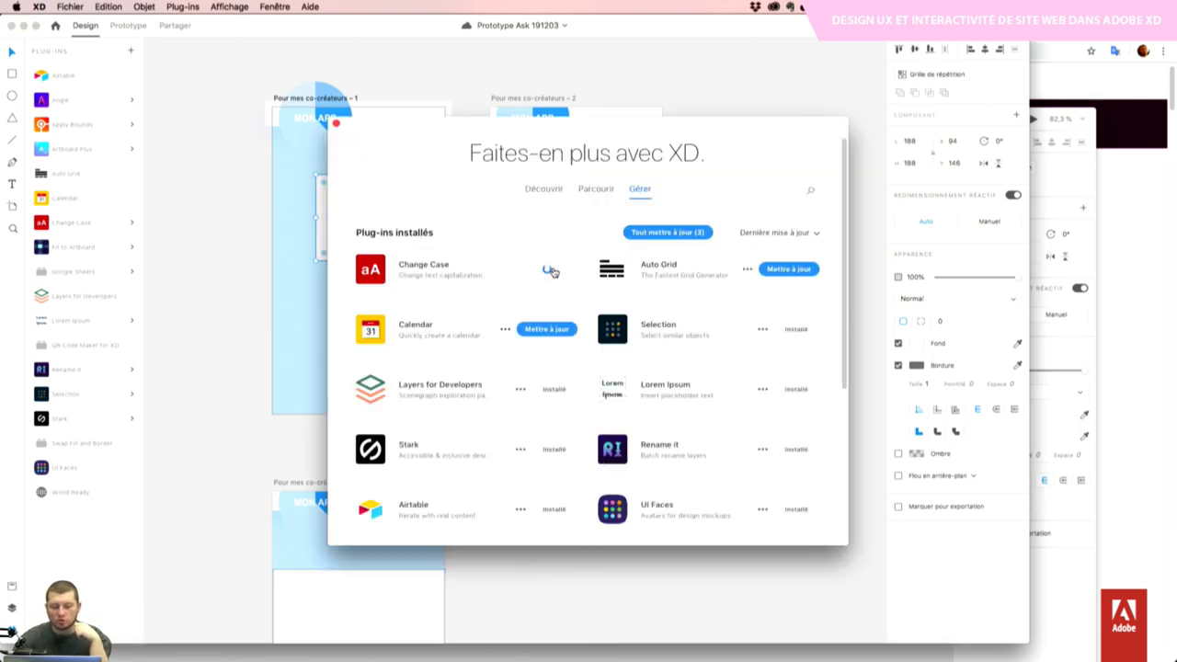
{"action": "left_click", "coordinate": [552, 329]}
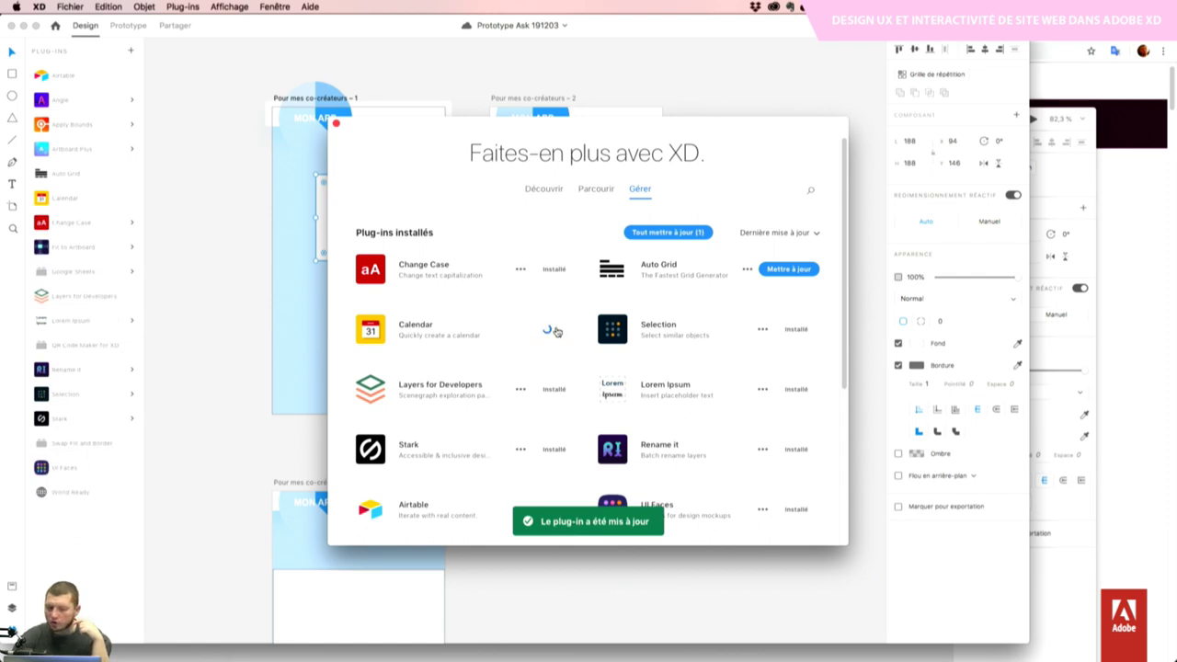
{"action": "left_click", "coordinate": [791, 270]}
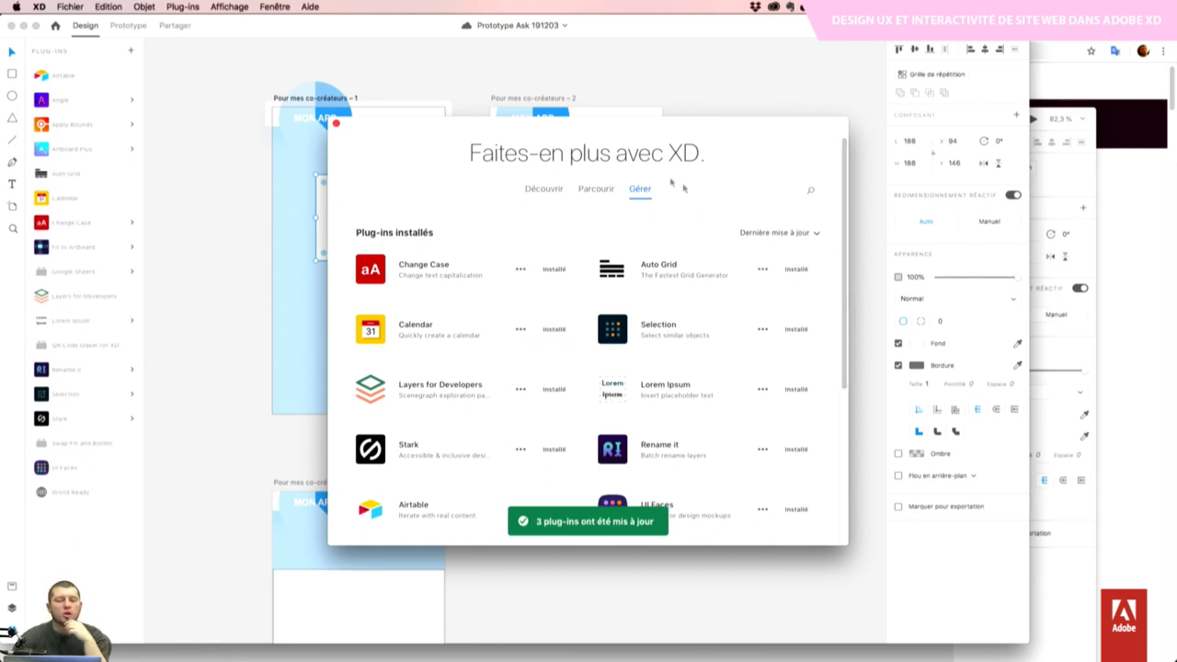
Browse the "Outils et automatisation" plug-in category, install the Stock Image plug-in and close the plug-in manager
{"action": "left_click", "coordinate": [596, 188]}
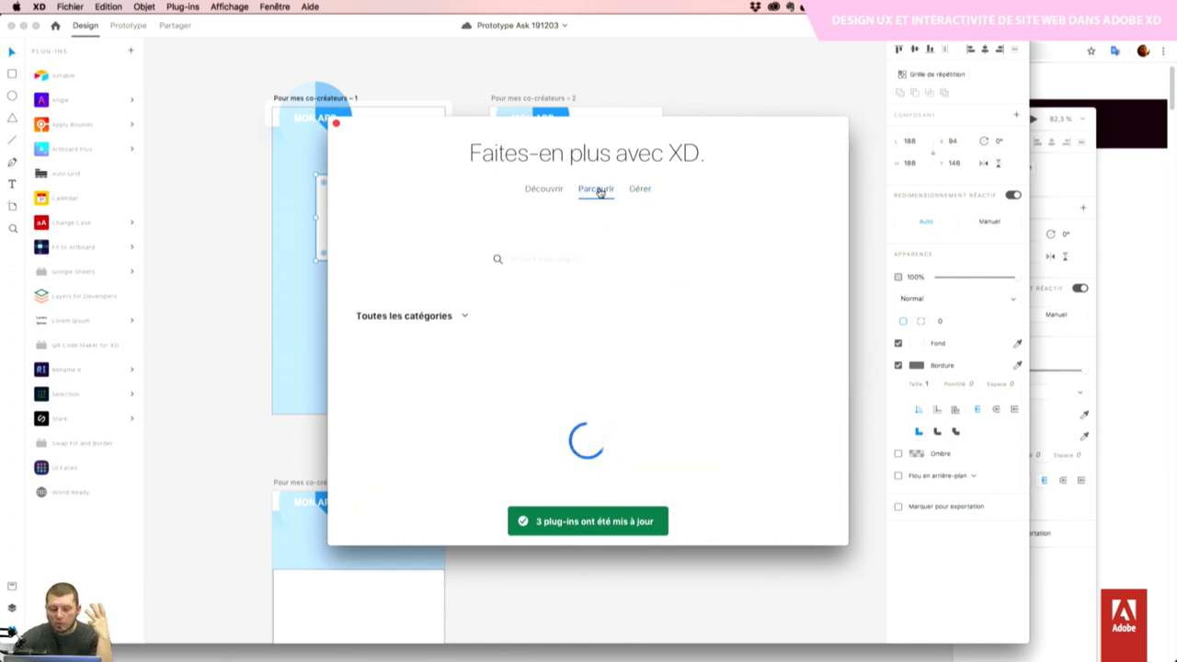
{"action": "left_click", "coordinate": [438, 322]}
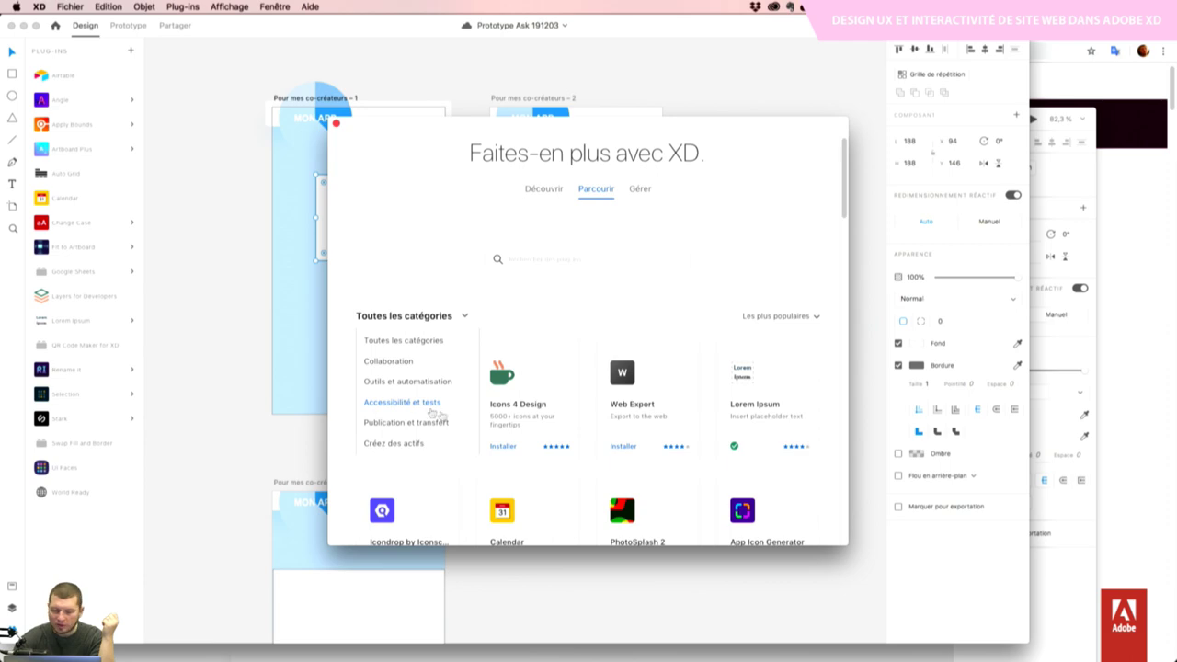
{"action": "left_click", "coordinate": [395, 382]}
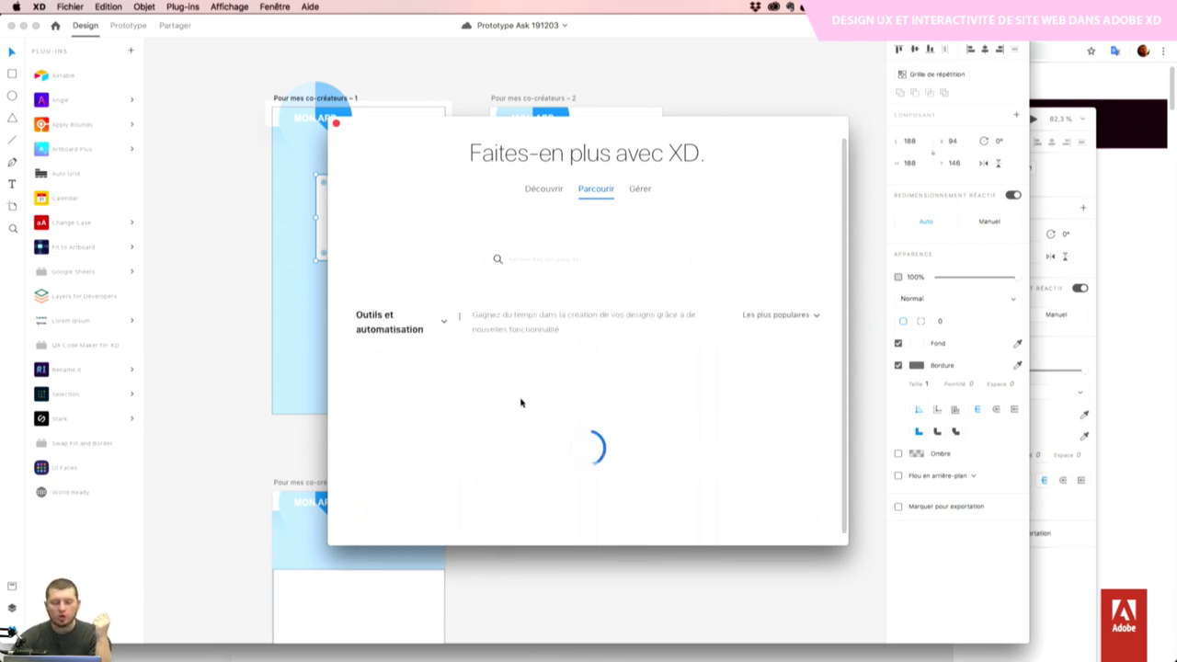
{"action": "scroll", "coordinate": [520, 402], "scroll_direction": "down", "scroll_amount": 10}
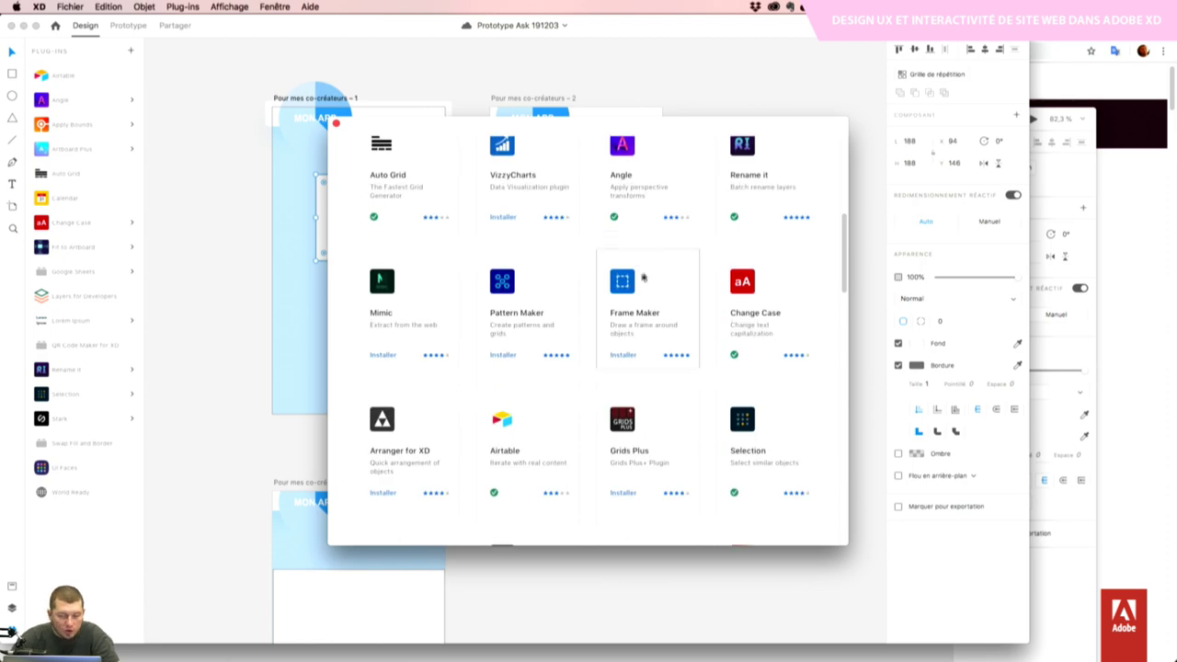
{"action": "scroll", "coordinate": [626, 285], "scroll_direction": "down", "scroll_amount": 10}
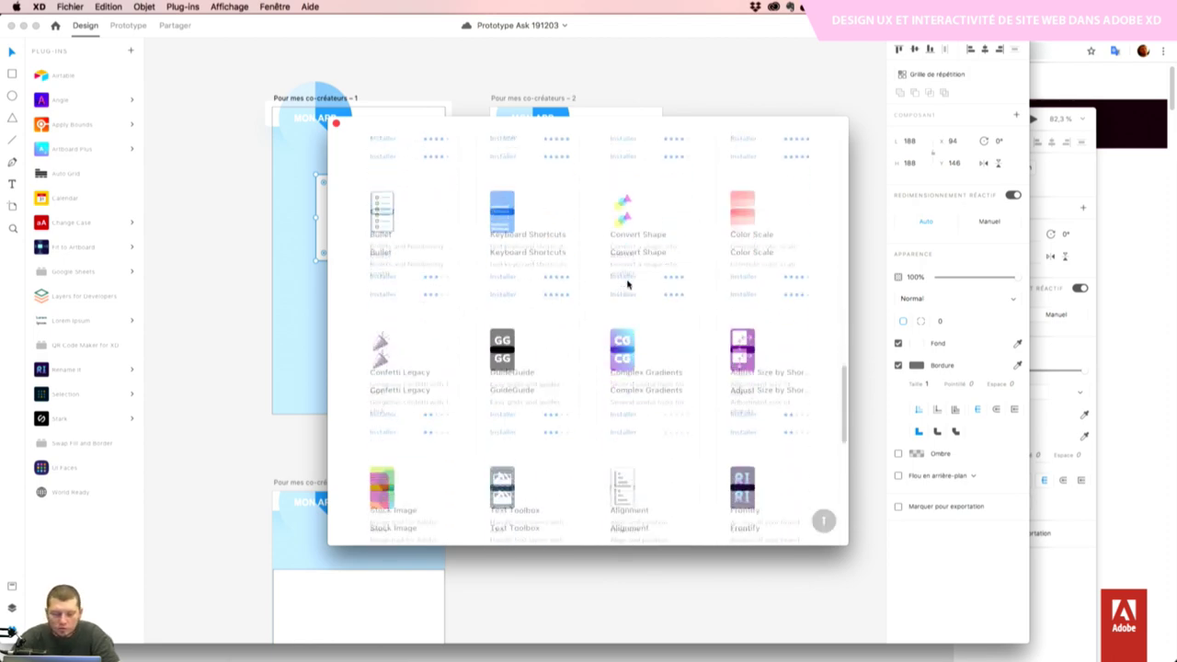
{"action": "scroll", "coordinate": [656, 357], "scroll_direction": "down", "scroll_amount": 2}
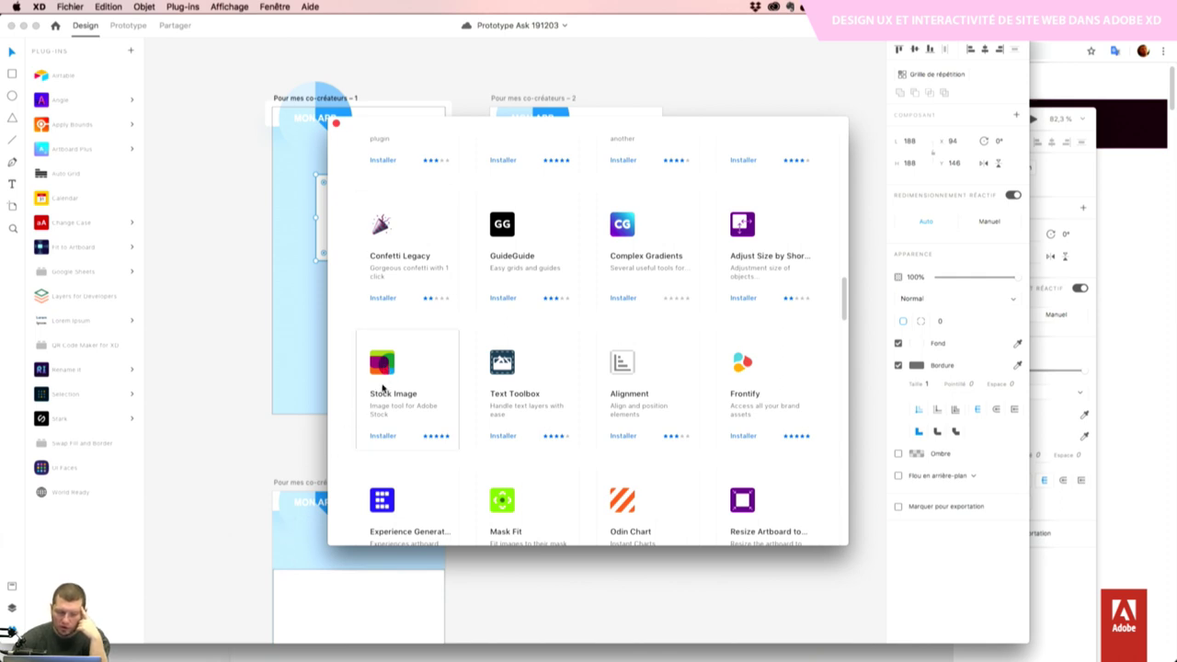
{"action": "left_click", "coordinate": [378, 436]}
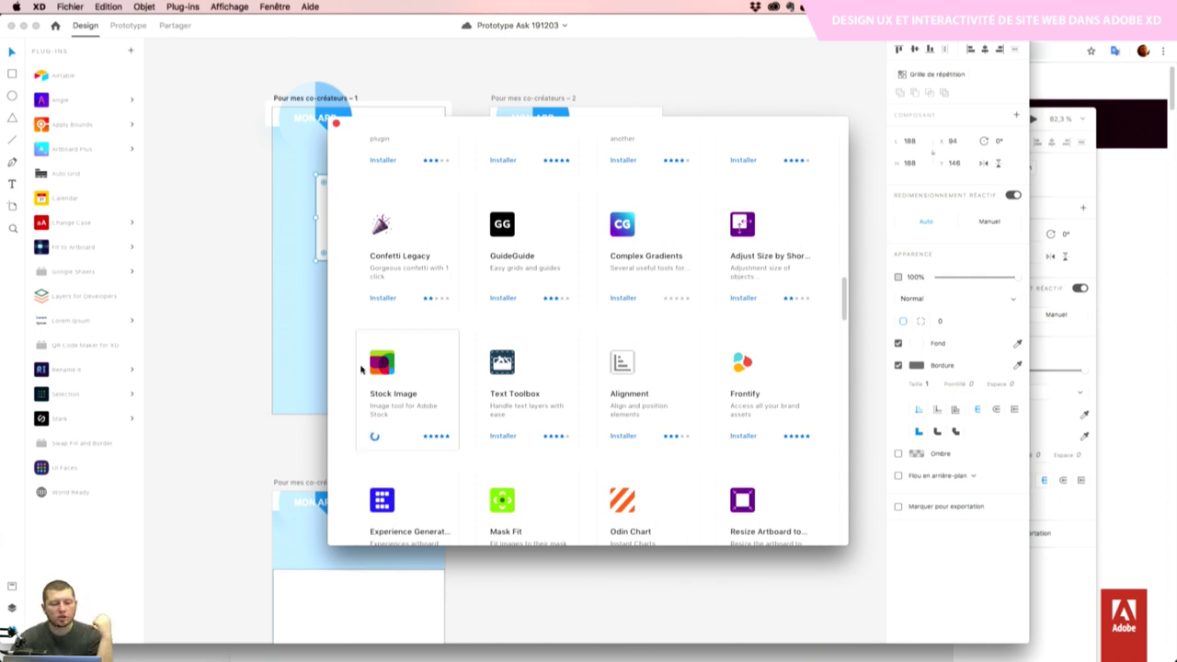
{"action": "left_click", "coordinate": [331, 103]}
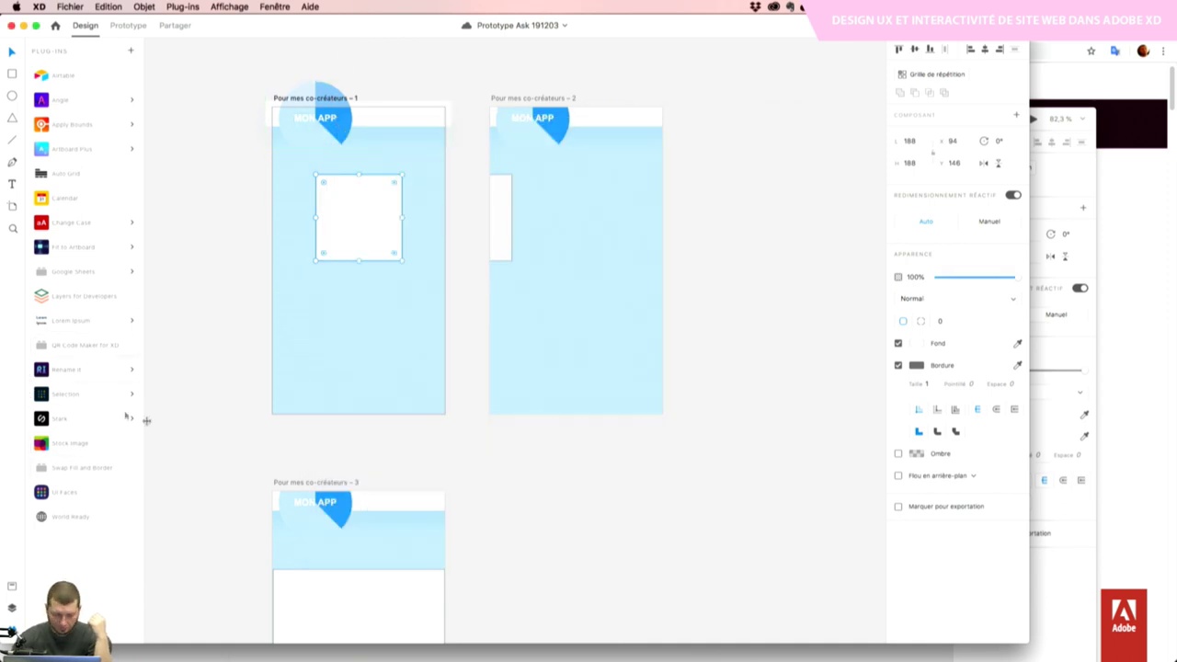
Deselect the square, launch the Stock Image plug-in and search for "ciel étoilé", repeating the search as "ciel etoile"
{"action": "left_click", "coordinate": [417, 315]}
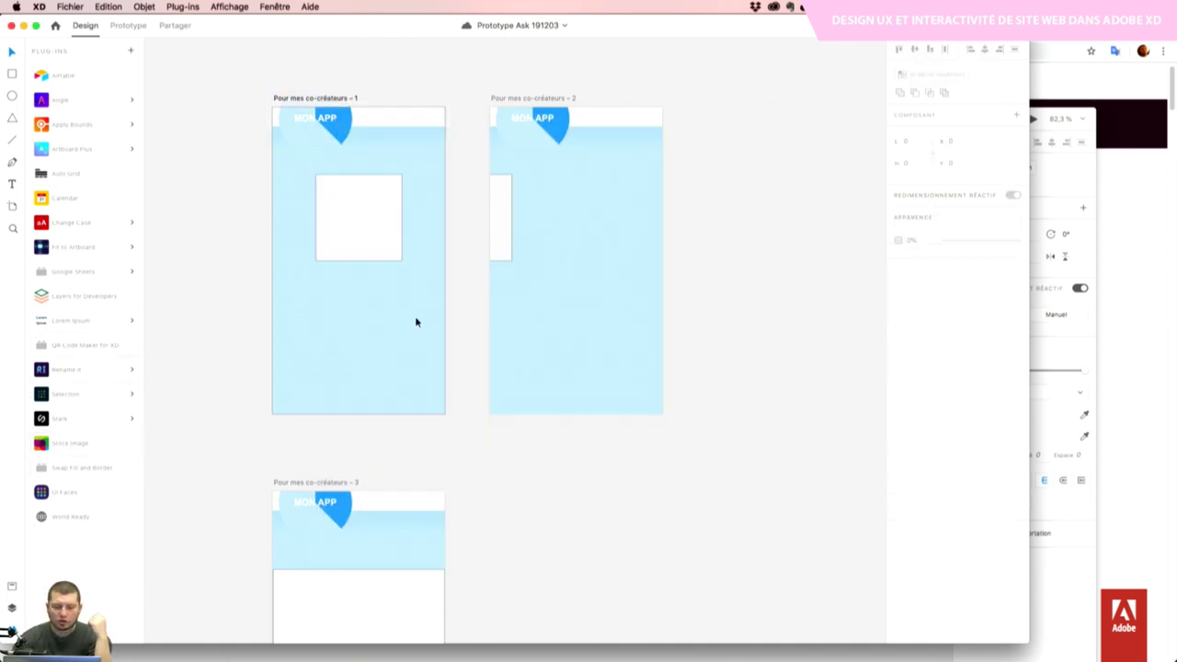
{"action": "left_click", "coordinate": [81, 445]}
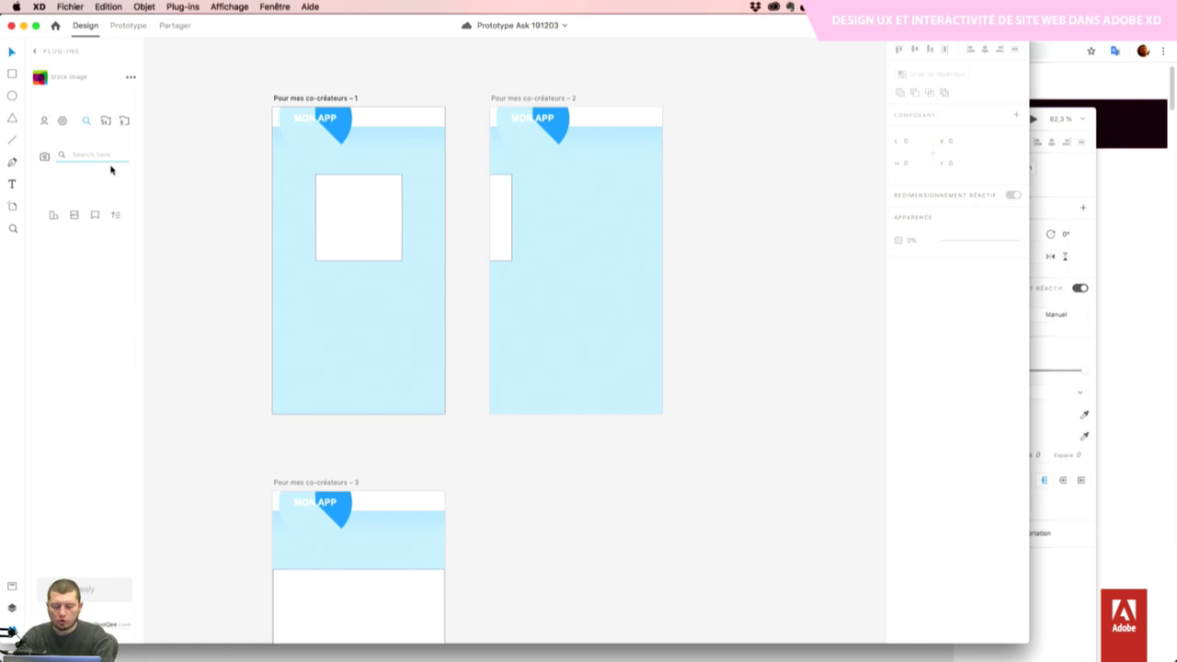
{"action": "type", "text": "ciel étoilé"}
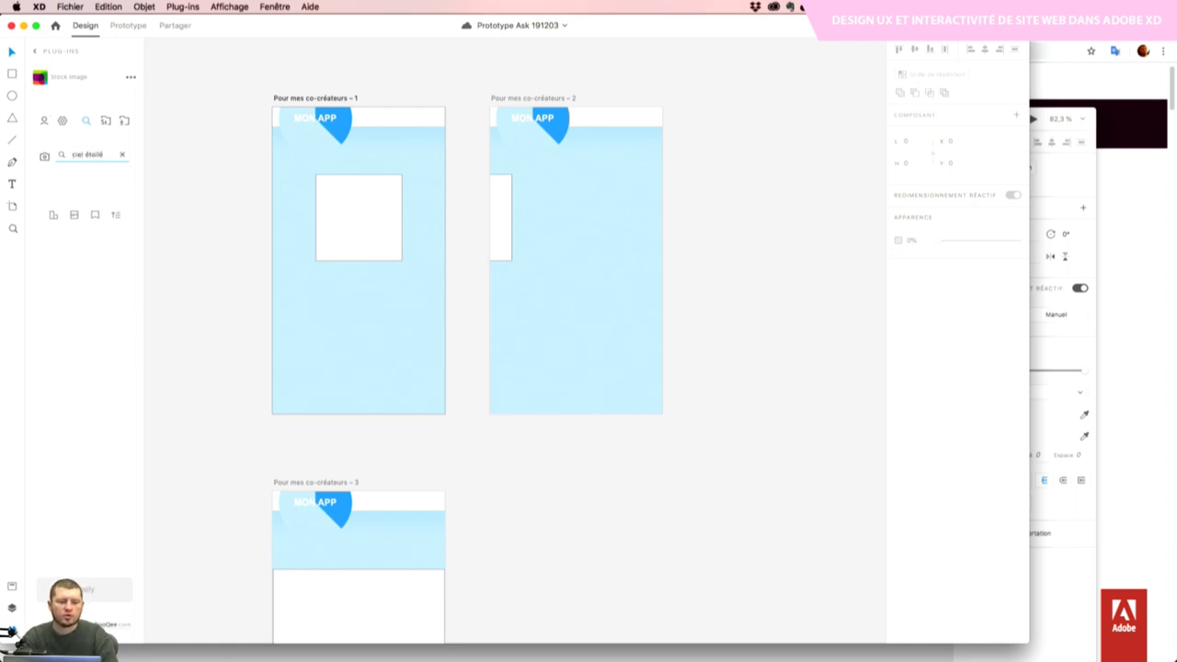
{"action": "key", "text": "Return"}
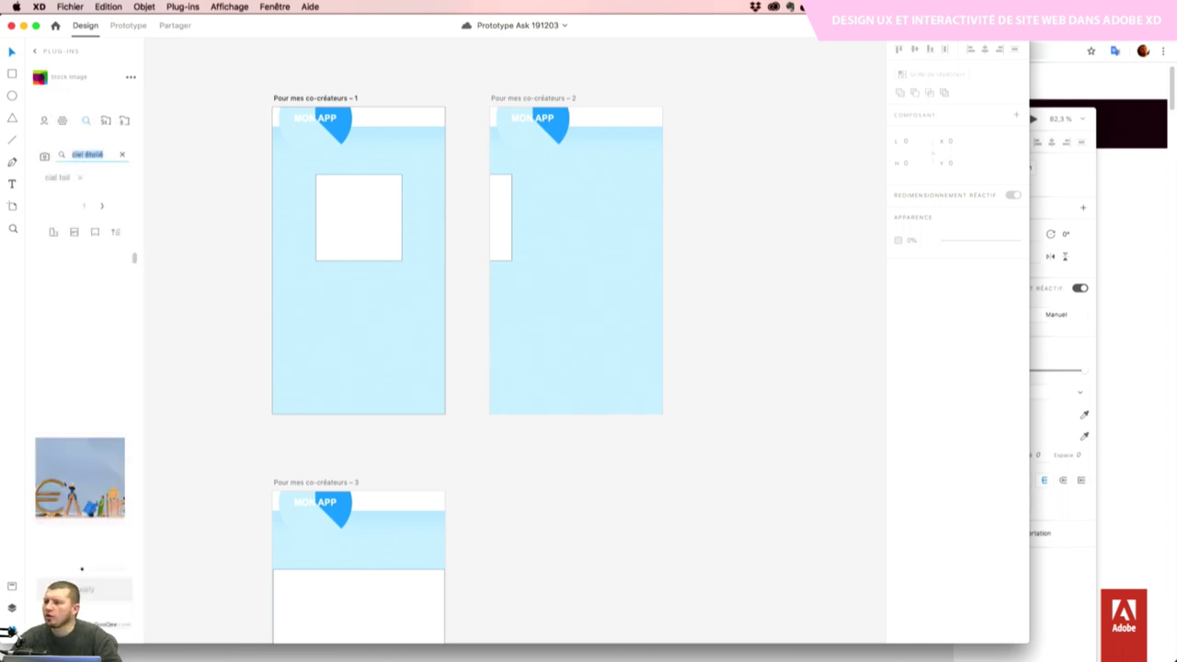
{"action": "left_click", "coordinate": [106, 155]}
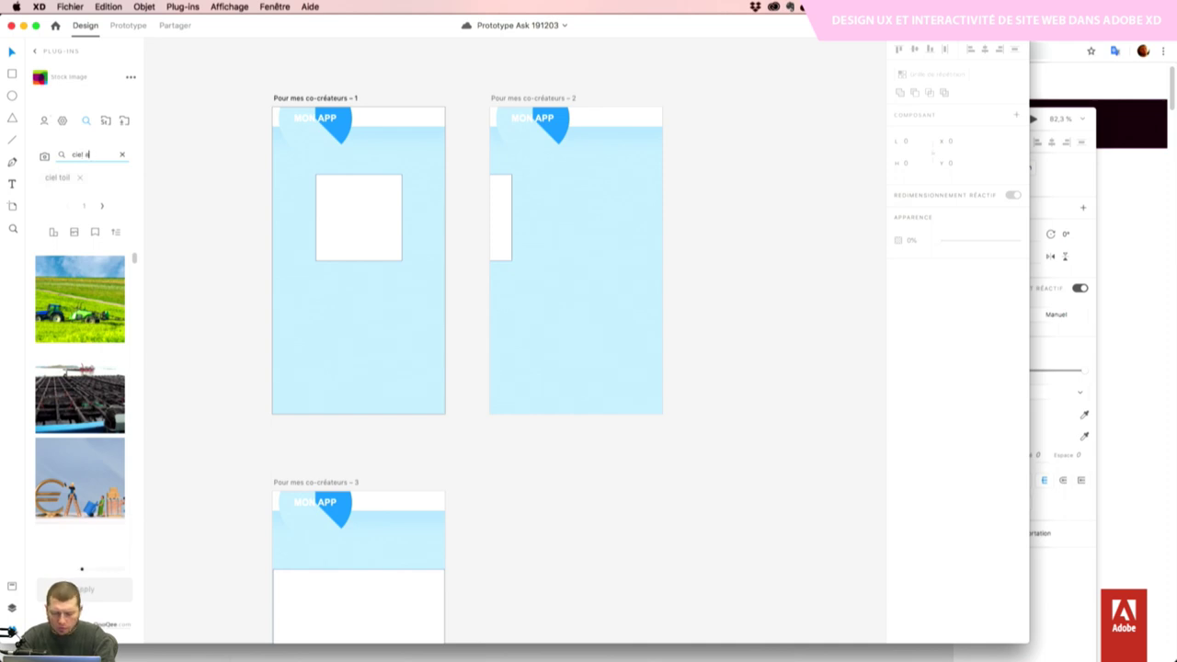
{"action": "key", "text": "Return"}
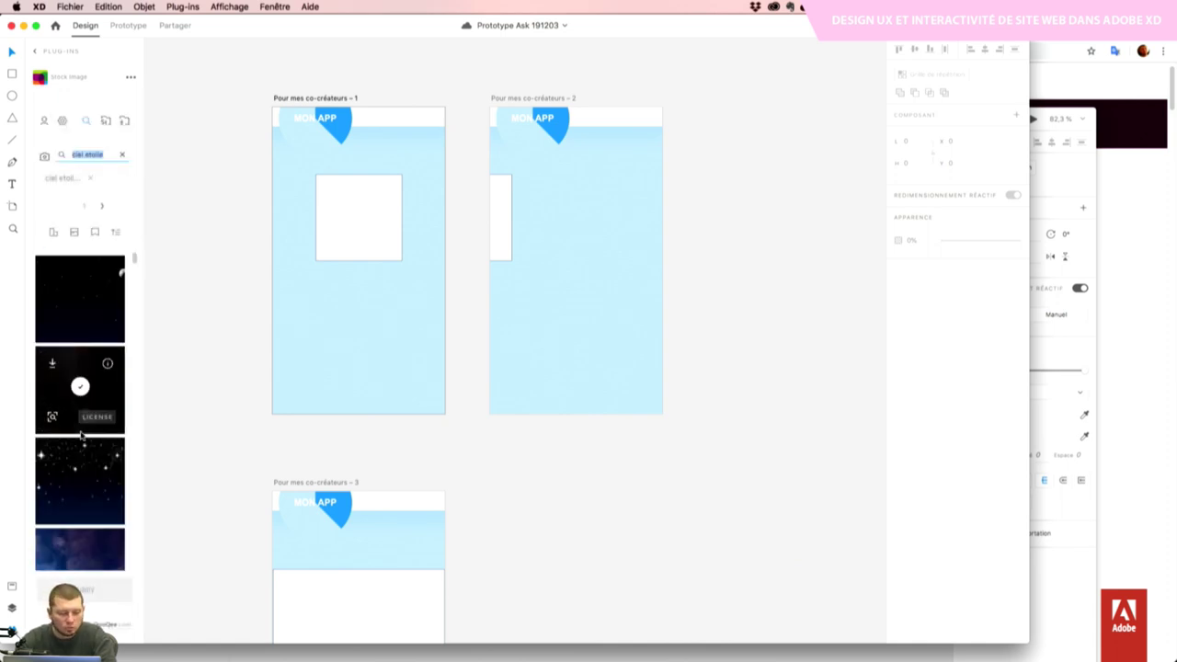
Look through the Stock Image results for "ciel etoile"
{"action": "scroll", "coordinate": [80, 414], "scroll_direction": "down", "scroll_amount": 5}
{"action": "scroll", "coordinate": [81, 435], "scroll_direction": "down", "scroll_amount": 15}
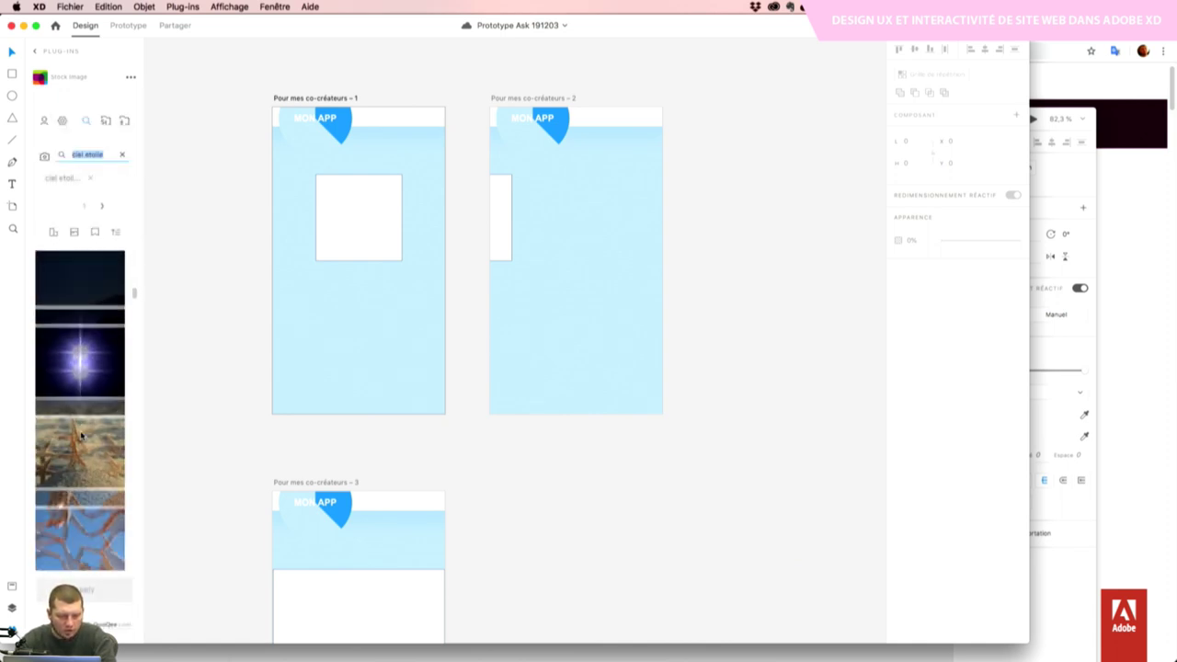
{"action": "left_click", "coordinate": [110, 155]}
{"action": "triple_click", "coordinate": [107, 155]}
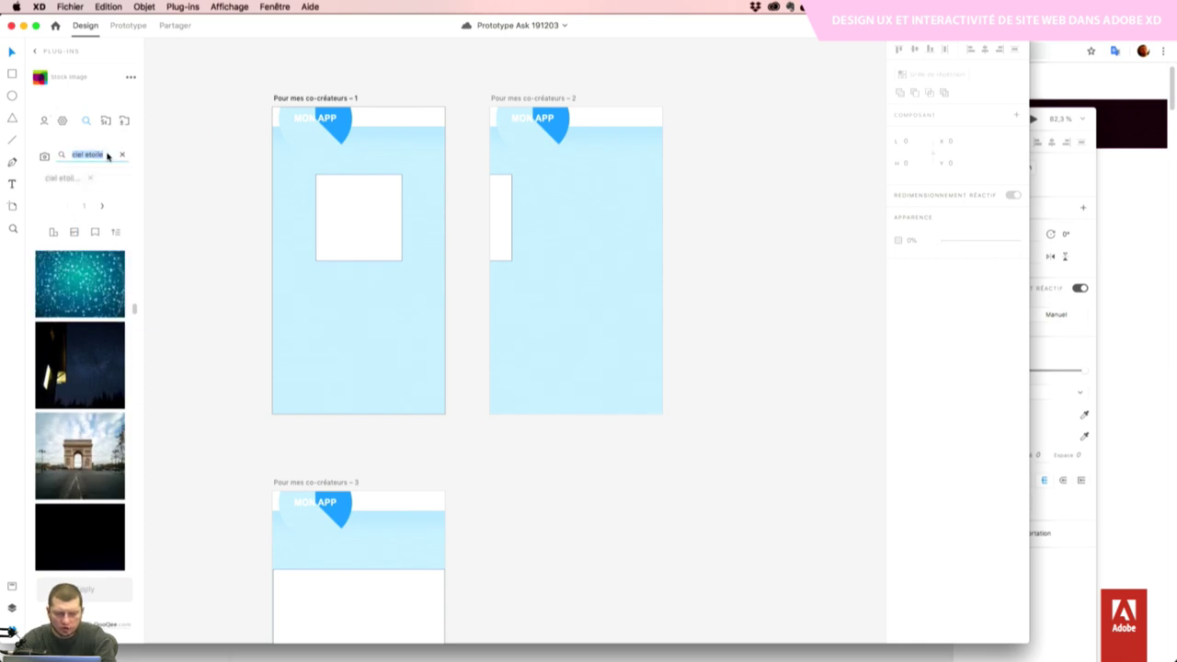
{"action": "scroll", "coordinate": [37, 341], "scroll_direction": "down", "scroll_amount": 5}
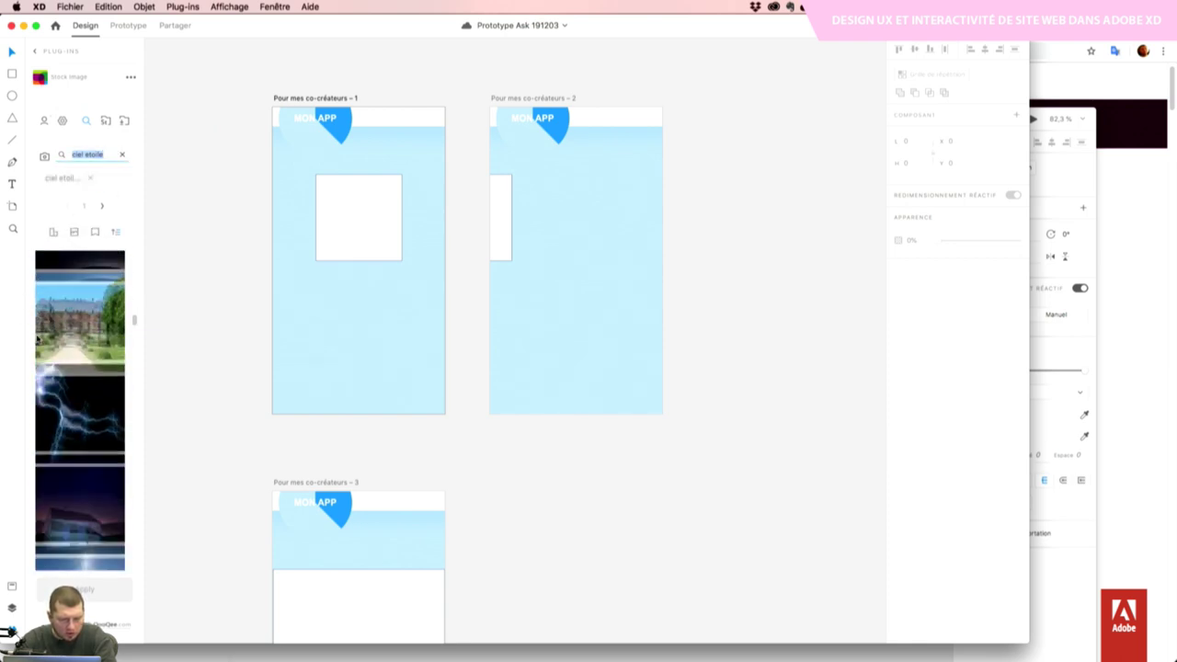
{"action": "scroll", "coordinate": [37, 341], "scroll_direction": "down", "scroll_amount": 10}
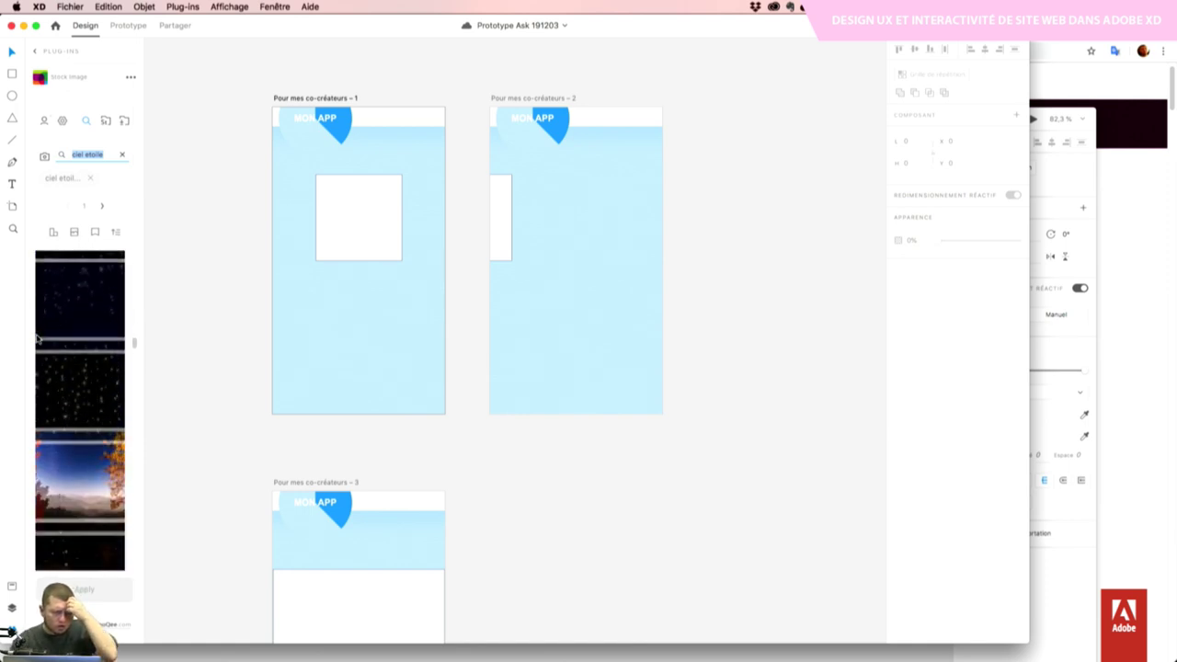
{"action": "scroll", "coordinate": [37, 340], "scroll_direction": "down", "scroll_amount": 10}
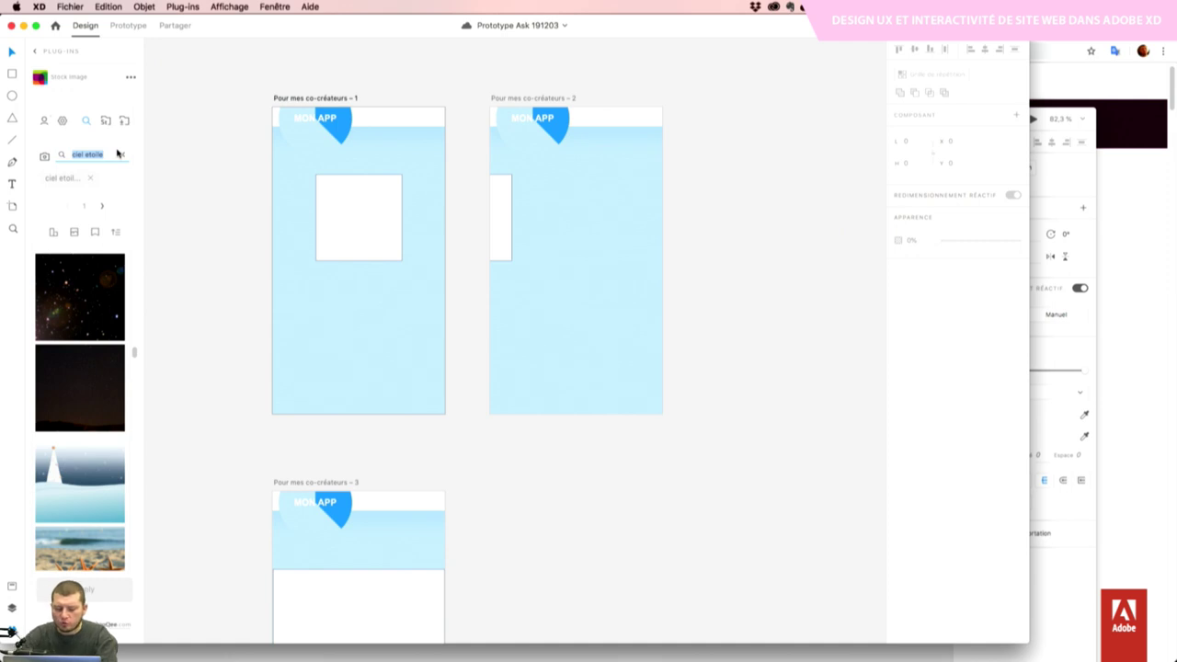
Search the stock images for "ciel nuage soleil" and look through the pictures found
{"action": "type", "text": "ciel"}
{"action": "type", "text": " nuage soleil"}
{"action": "key", "text": "Return"}
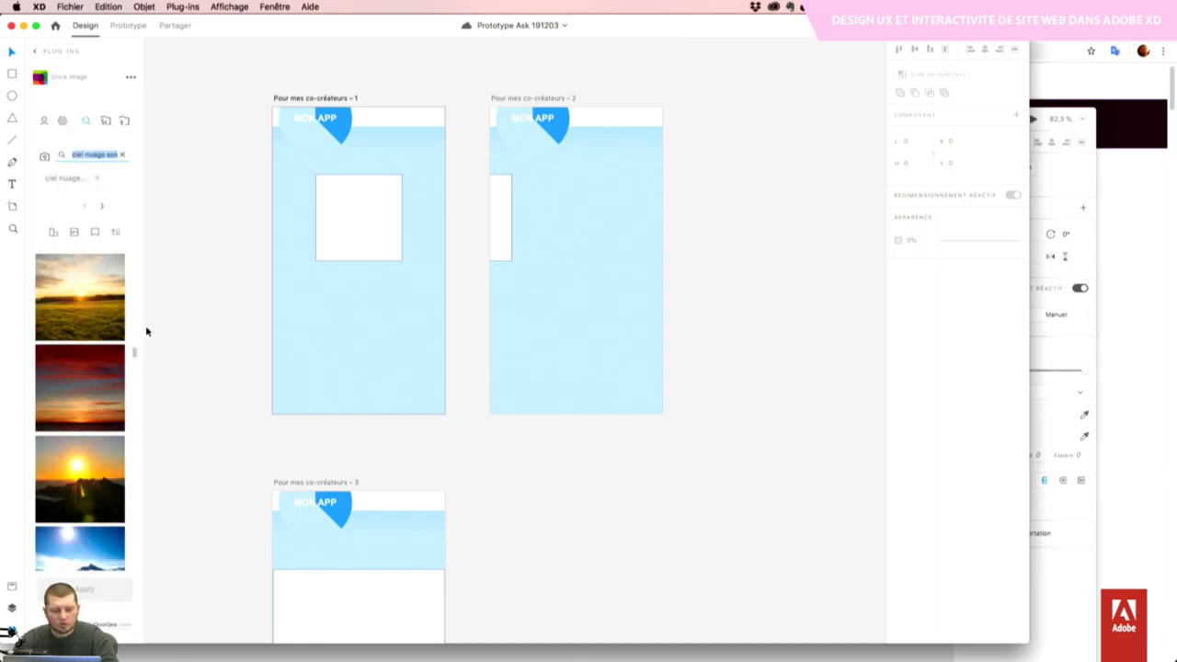
{"action": "scroll", "coordinate": [77, 547], "scroll_direction": "down", "scroll_amount": 5}
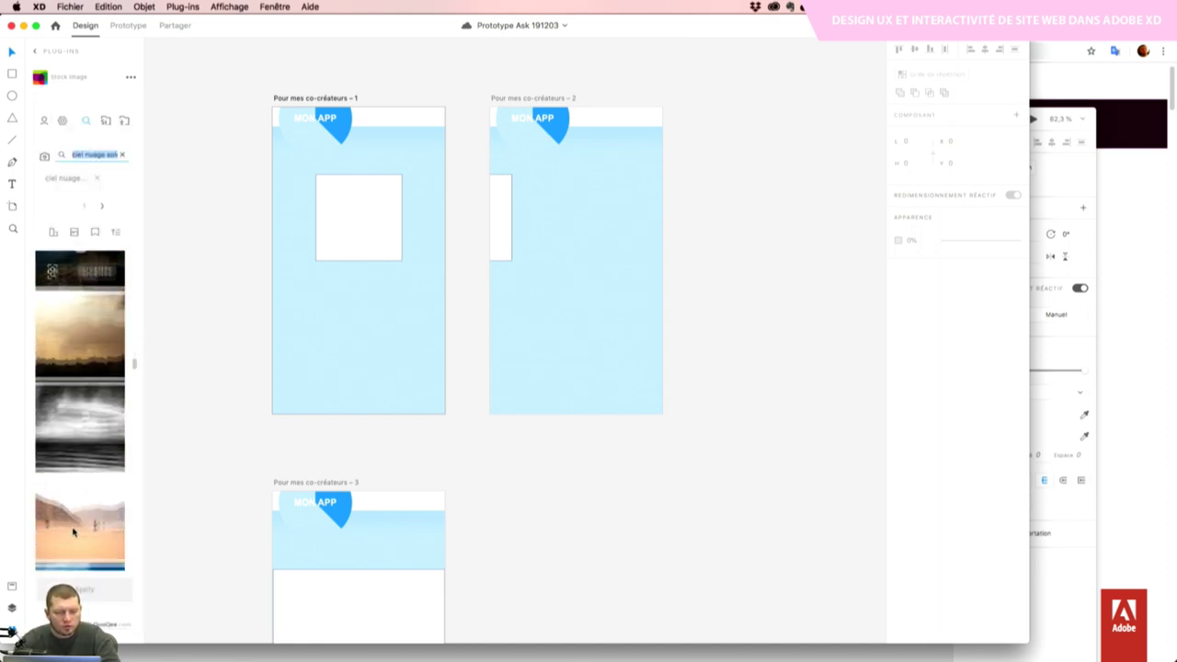
{"action": "scroll", "coordinate": [74, 532], "scroll_direction": "down", "scroll_amount": 10}
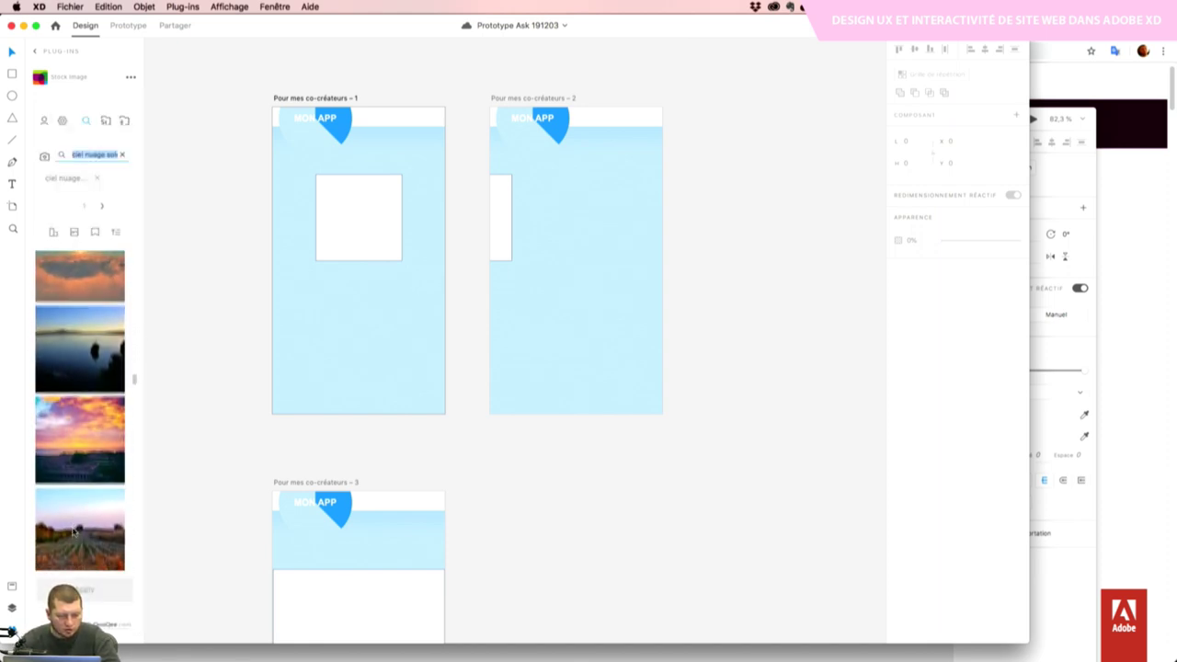
Download the orange and purple sunset picture and save it from the quality dialog
{"action": "mouse_move", "coordinate": [79, 380]}
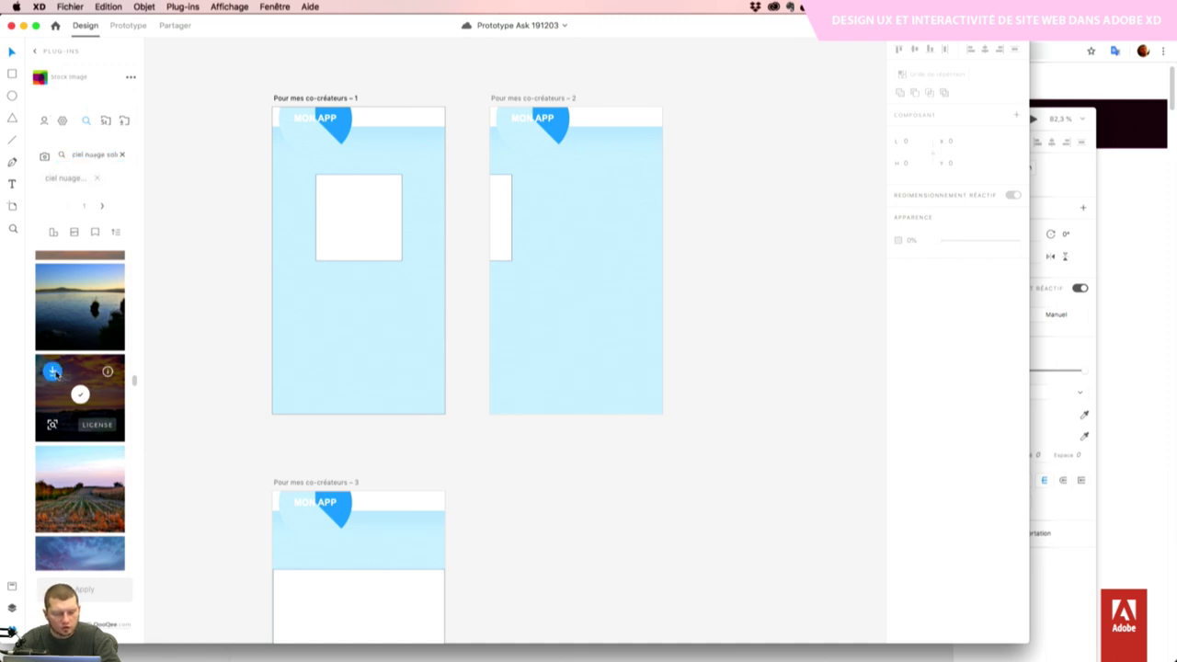
{"action": "left_click", "coordinate": [53, 372]}
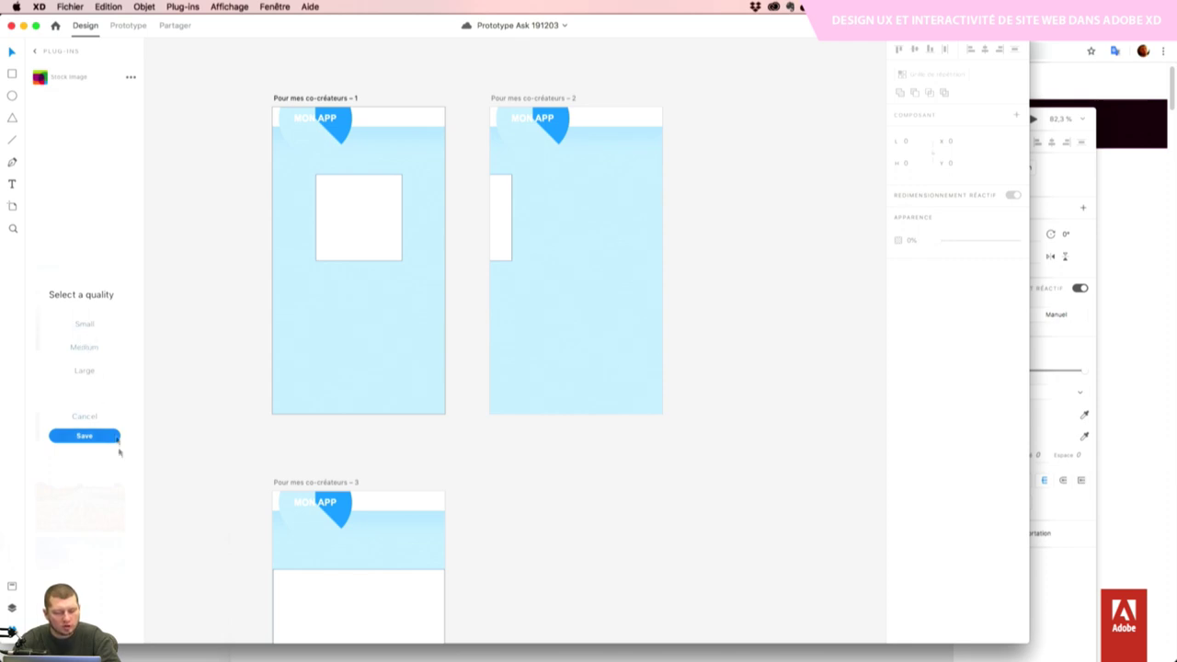
{"action": "left_click", "coordinate": [84, 435]}
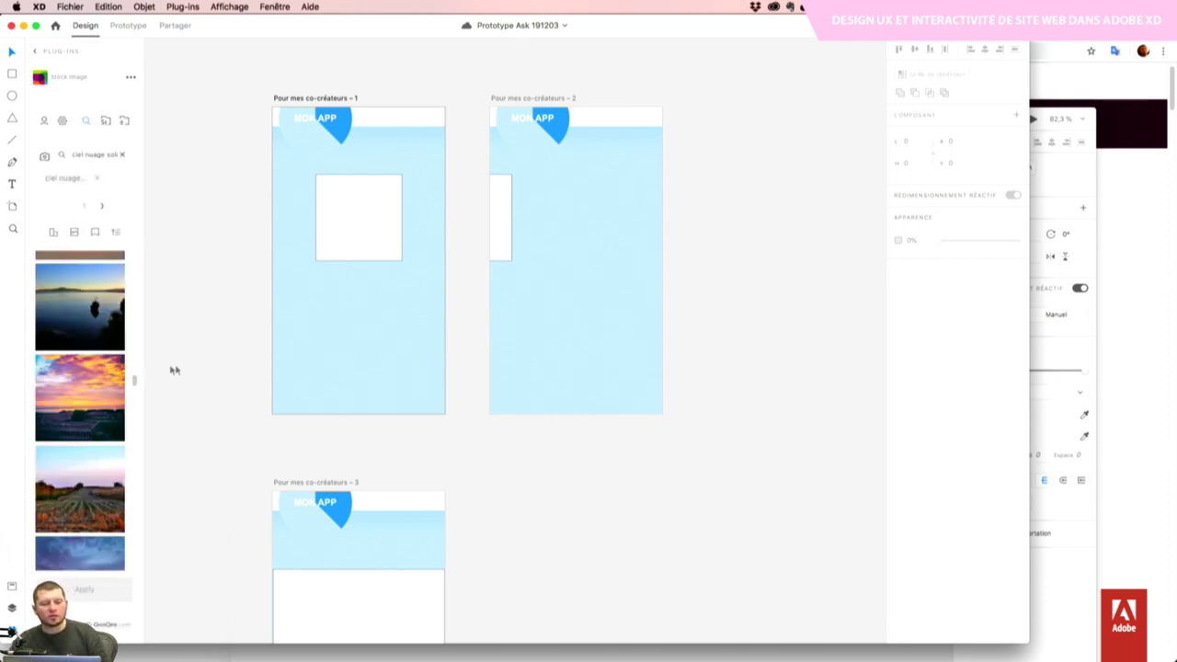
Search for images similar to the saved sunset picture and widen the plug-in panel to browse them in two columns
{"action": "mouse_move", "coordinate": [79, 393]}
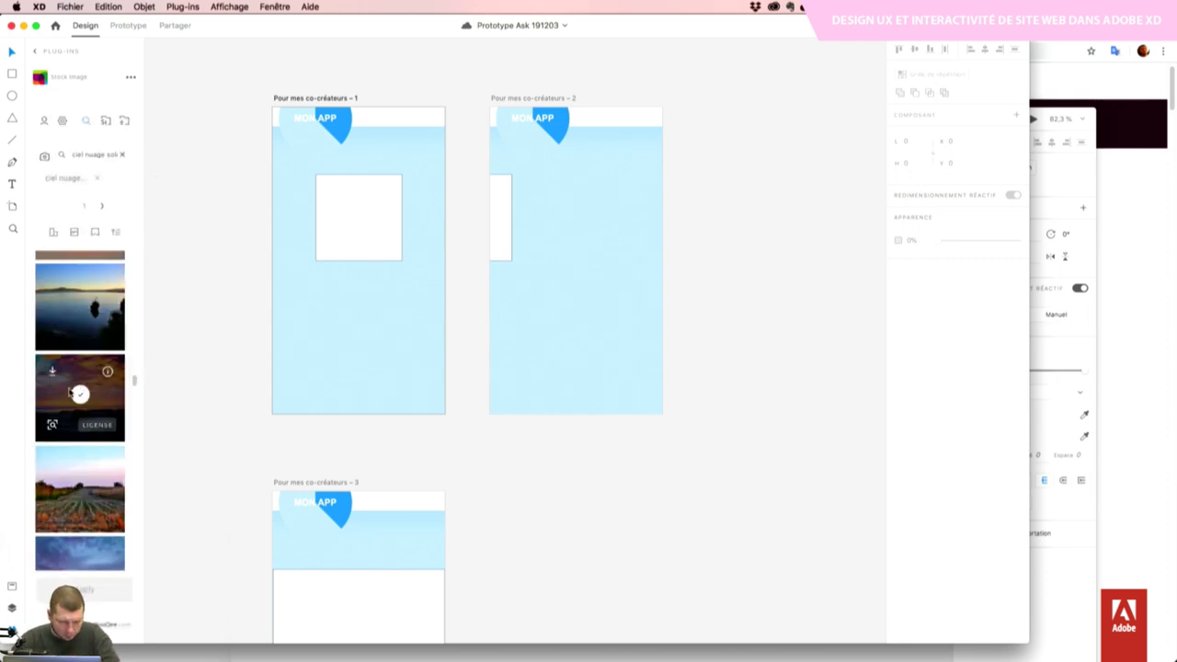
{"action": "left_click", "coordinate": [52, 424]}
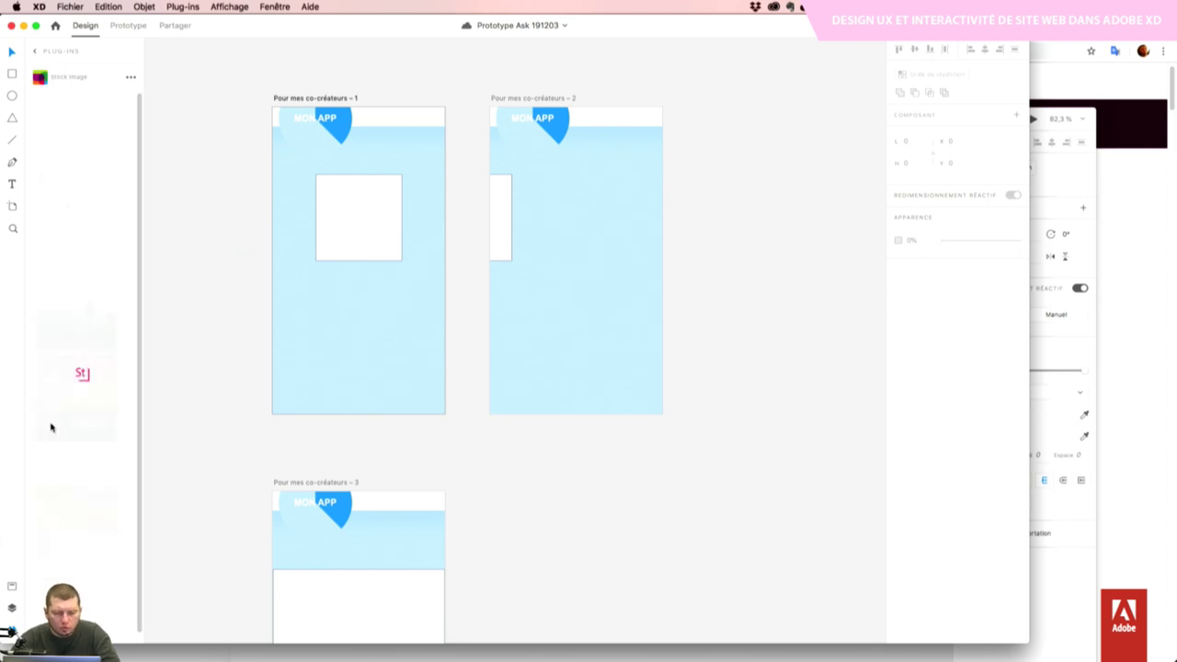
{"action": "left_click_drag", "start_coordinate": [138, 361], "coordinate": [313, 350]}
{"action": "scroll", "coordinate": [230, 441], "scroll_direction": "down", "scroll_amount": 5}
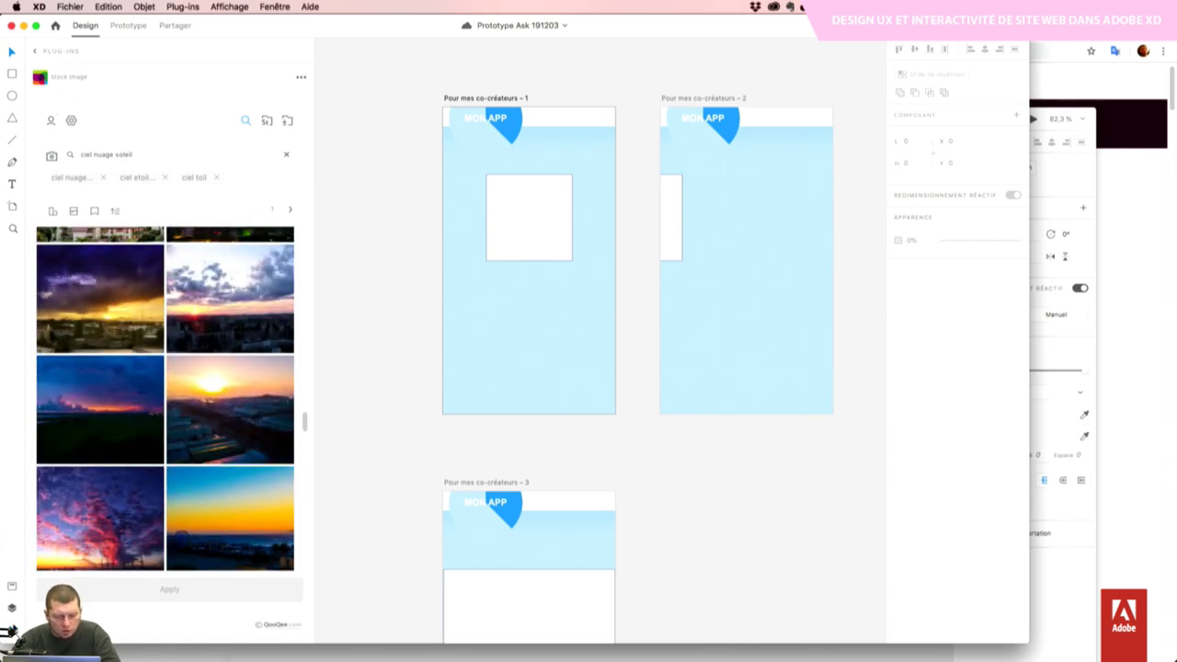
Look over the document's layers and assets, return to the Stock Image plug-in and check its premium filter options
{"action": "left_click", "coordinate": [12, 608]}
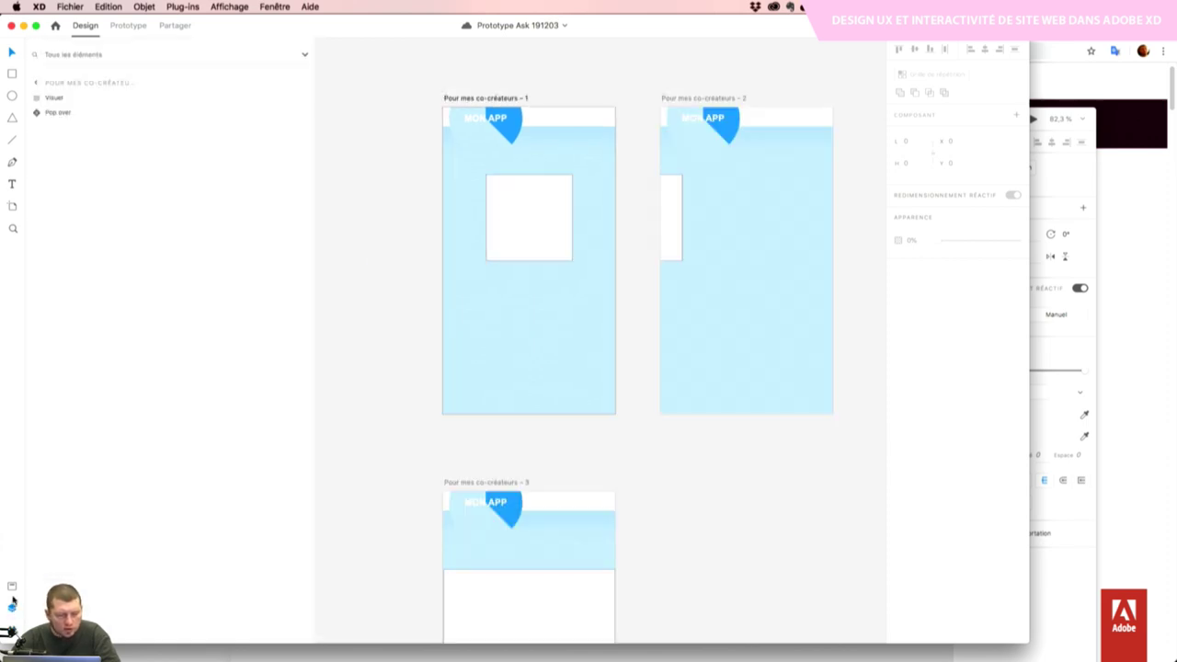
{"action": "left_click", "coordinate": [12, 586]}
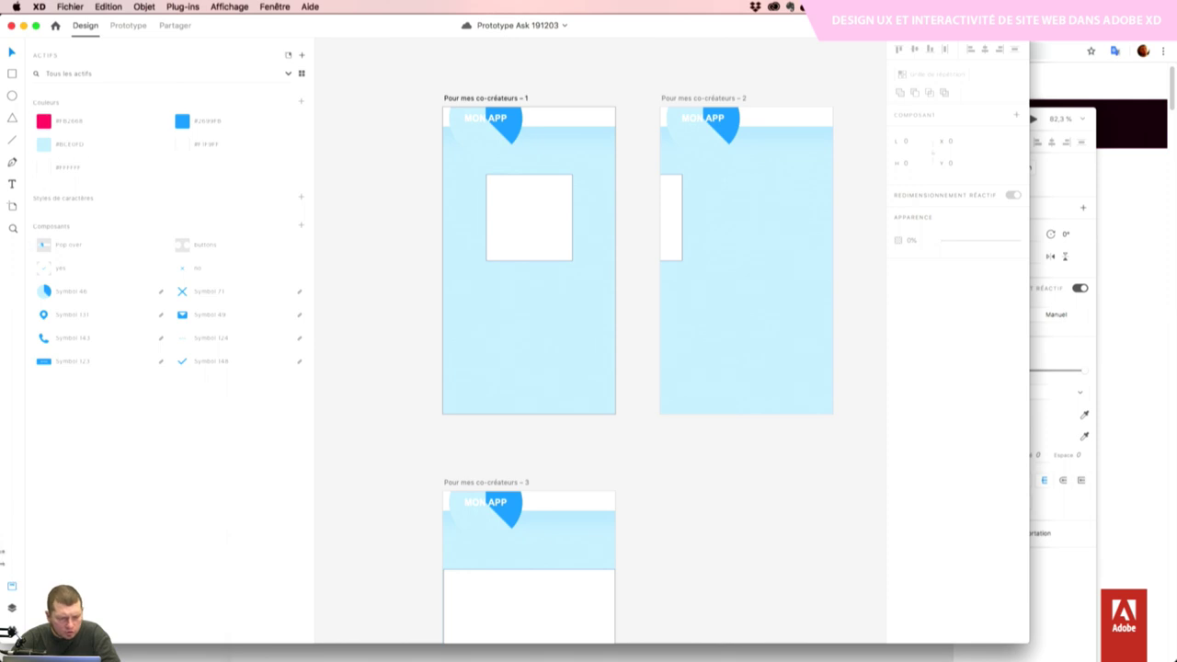
{"action": "left_click", "coordinate": [12, 631]}
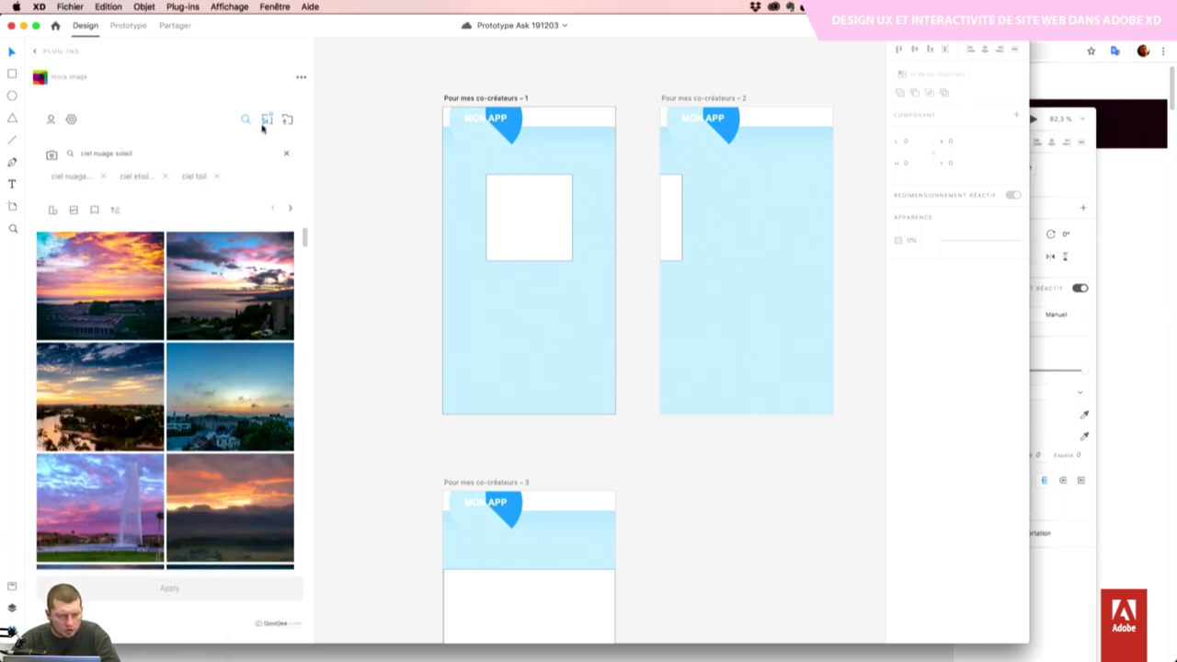
{"action": "left_click", "coordinate": [89, 207]}
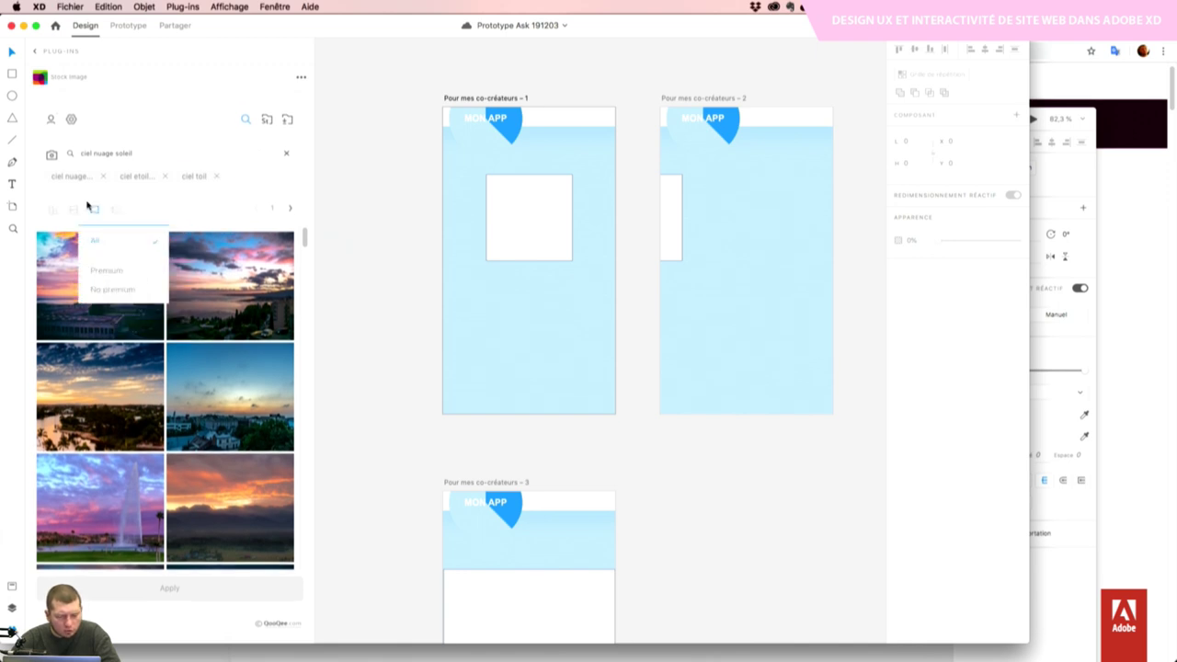
{"action": "left_click", "coordinate": [94, 210]}
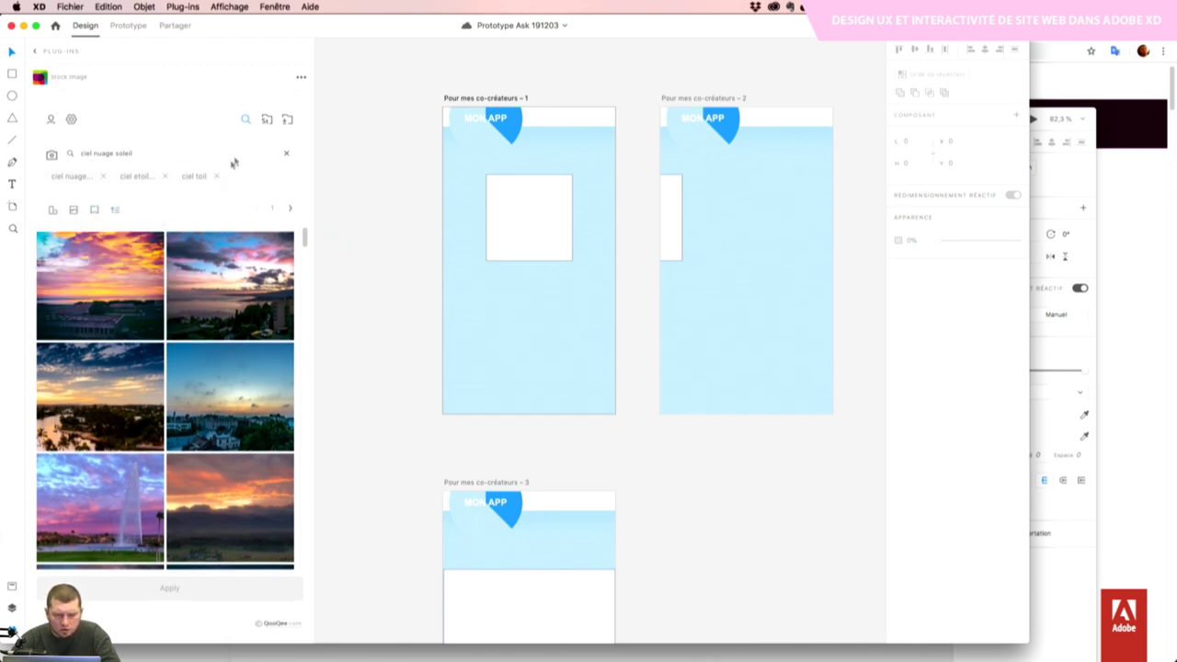
Display the downloaded images in the plug-in and try to pick the sunset picture for use
{"action": "left_click", "coordinate": [289, 120]}
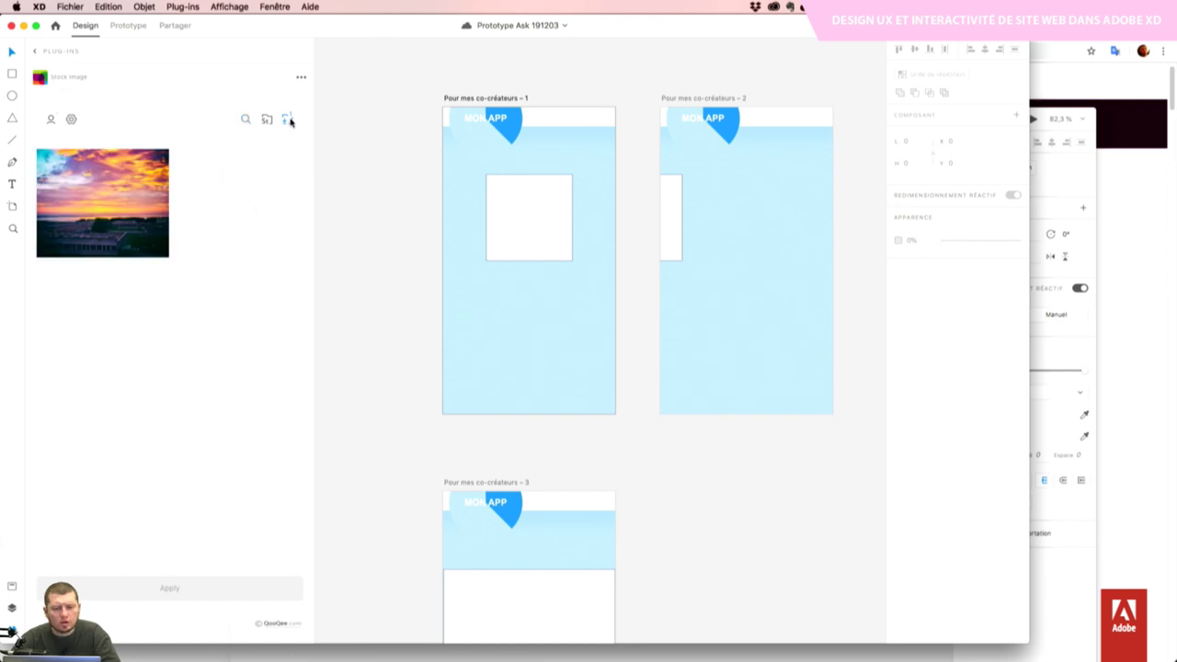
{"action": "left_click", "coordinate": [102, 199]}
{"action": "left_click", "coordinate": [539, 223]}
{"action": "left_click", "coordinate": [541, 325]}
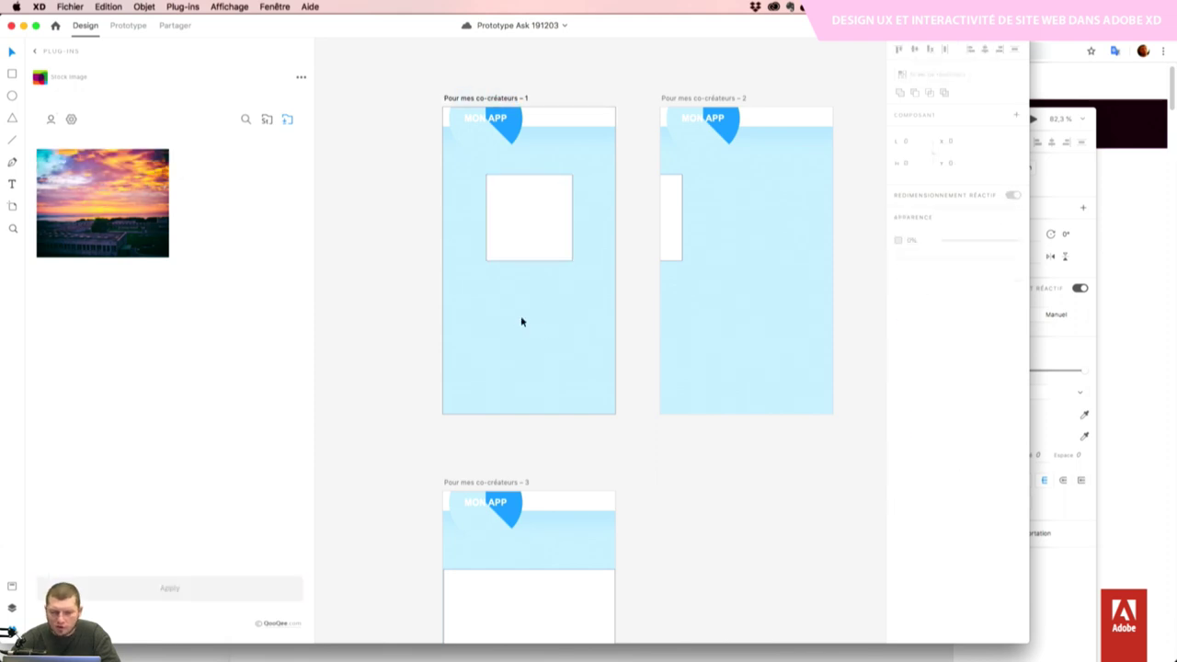
{"action": "left_click", "coordinate": [102, 201]}
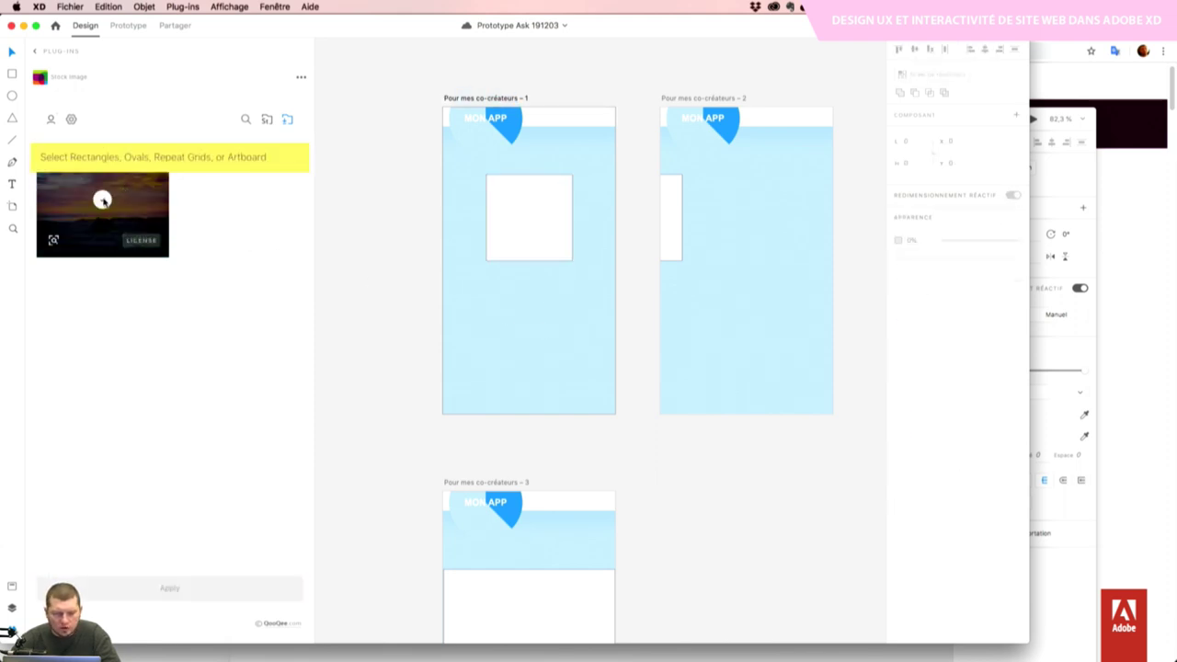
Apply the sunset picture to the artboard "Pour mes co-créateurs – 1" with width 500, height 500 and gap 20 px
{"action": "left_click", "coordinate": [486, 98]}
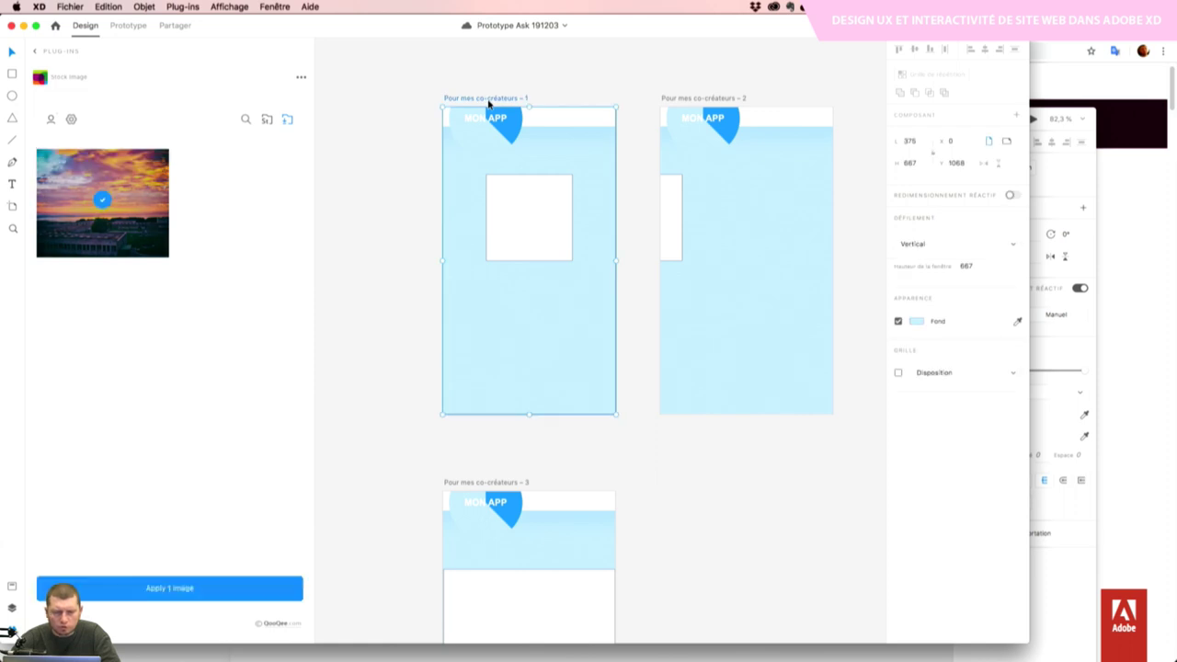
{"action": "left_click", "coordinate": [101, 200]}
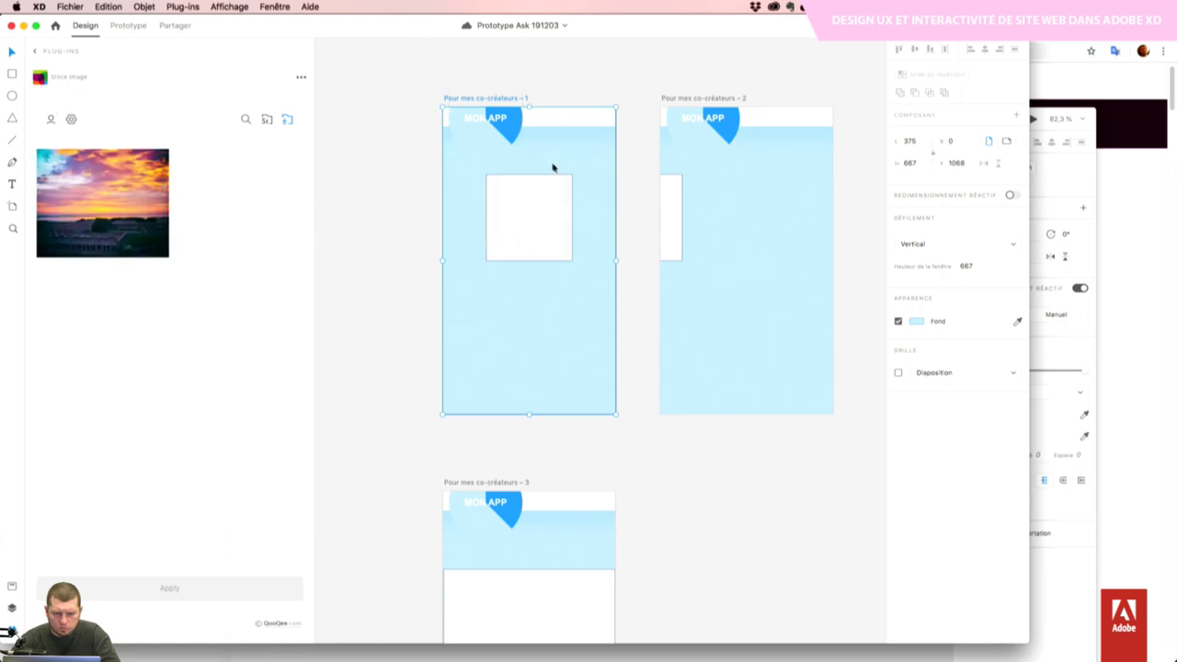
{"action": "left_click", "coordinate": [508, 99]}
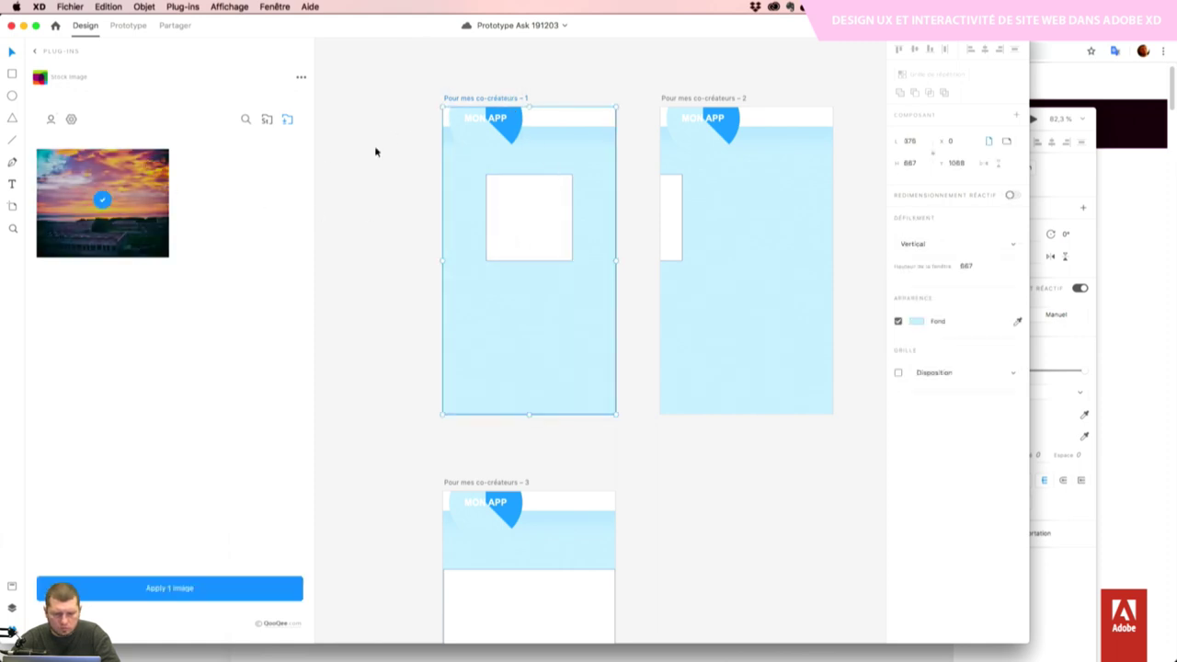
{"action": "left_click", "coordinate": [149, 596]}
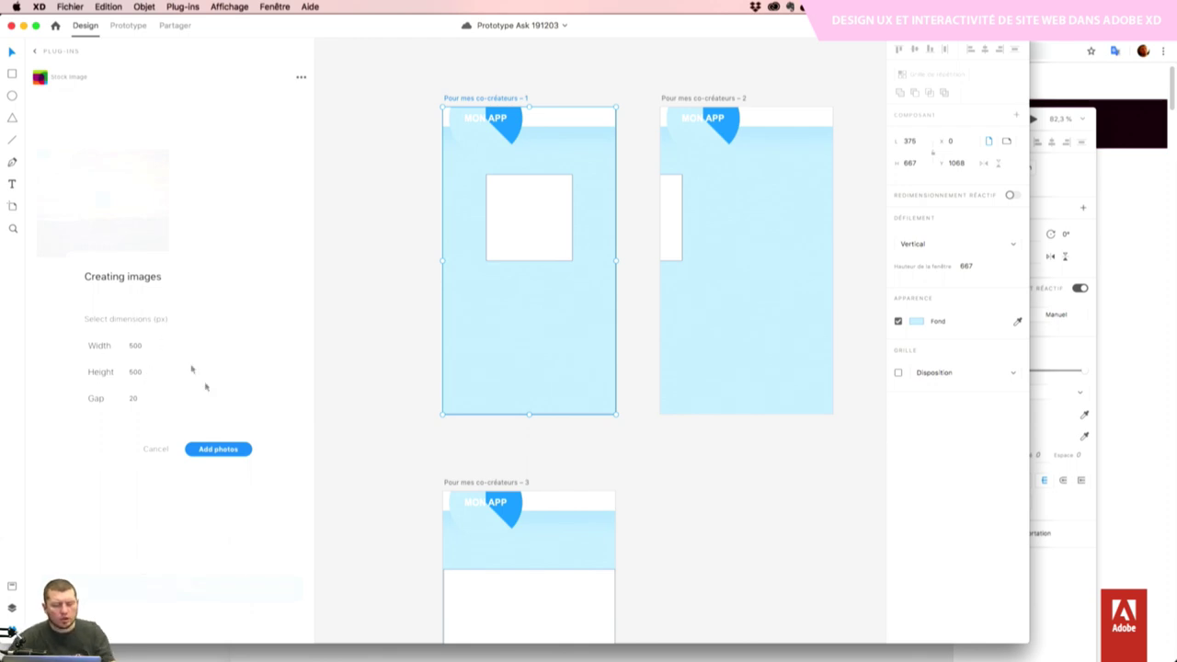
{"action": "left_click", "coordinate": [218, 450]}
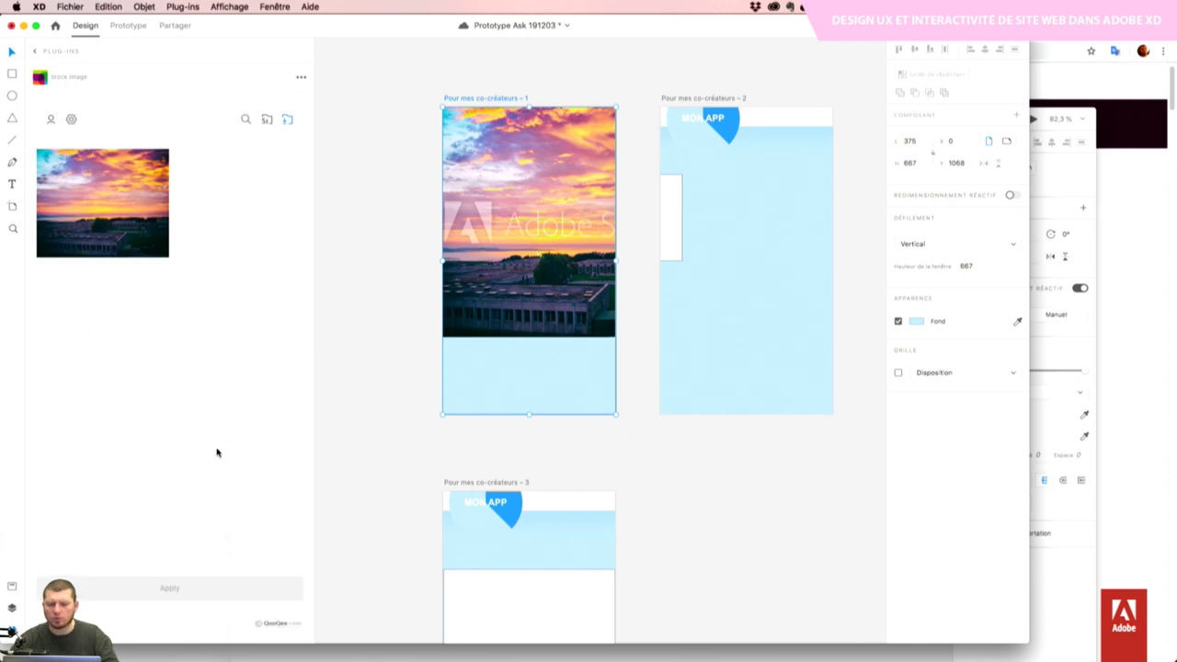
Enlarge the sunset picture inside its frame and extend the frame beyond the artboard's top and bottom edges, to a height of about 689
{"action": "double_click", "coordinate": [539, 204]}
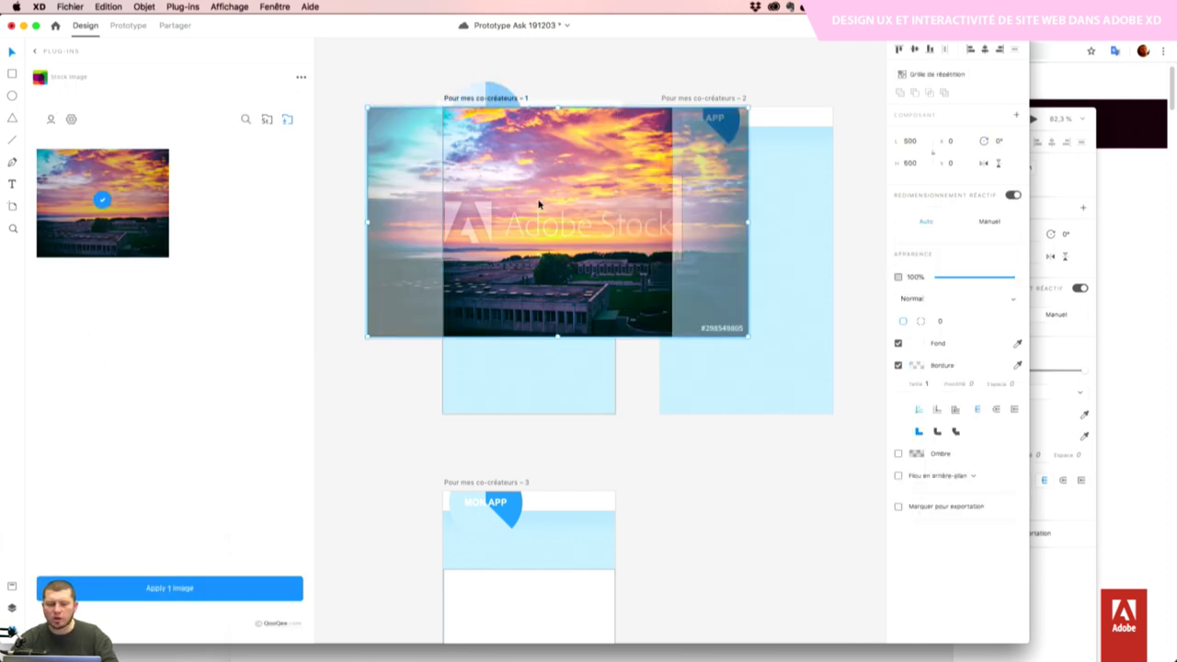
{"action": "left_click_drag", "start_coordinate": [366, 339], "coordinate": [528, 416]}
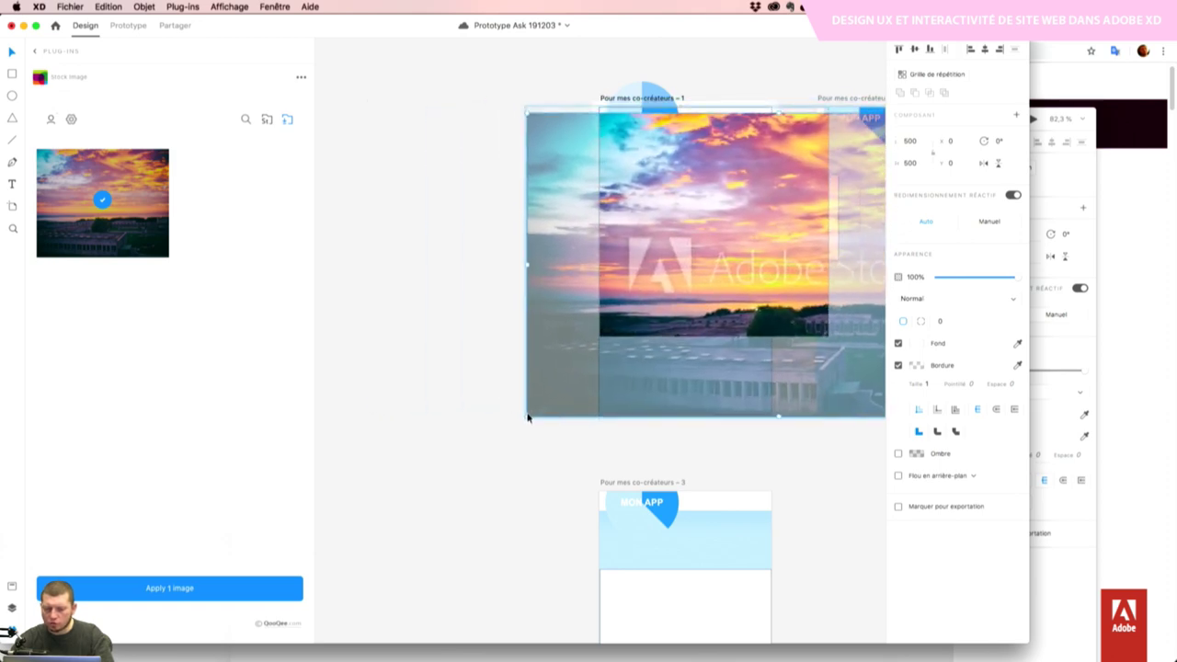
{"action": "key", "text": "Escape"}
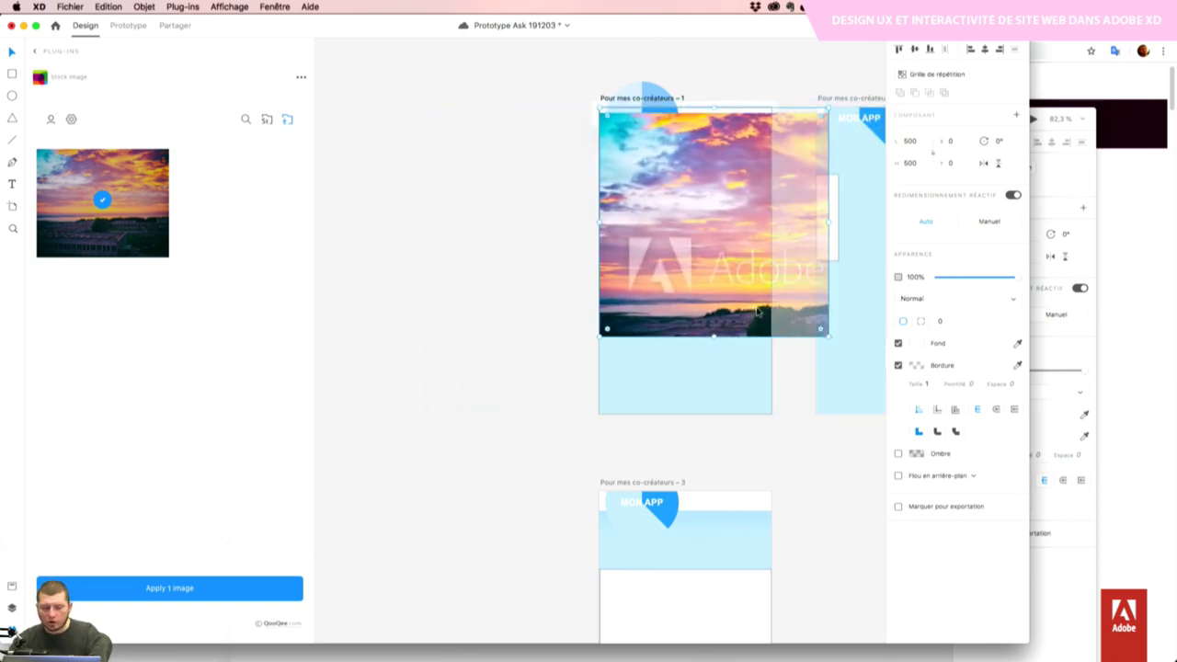
{"action": "left_click_drag", "start_coordinate": [712, 338], "coordinate": [696, 420]}
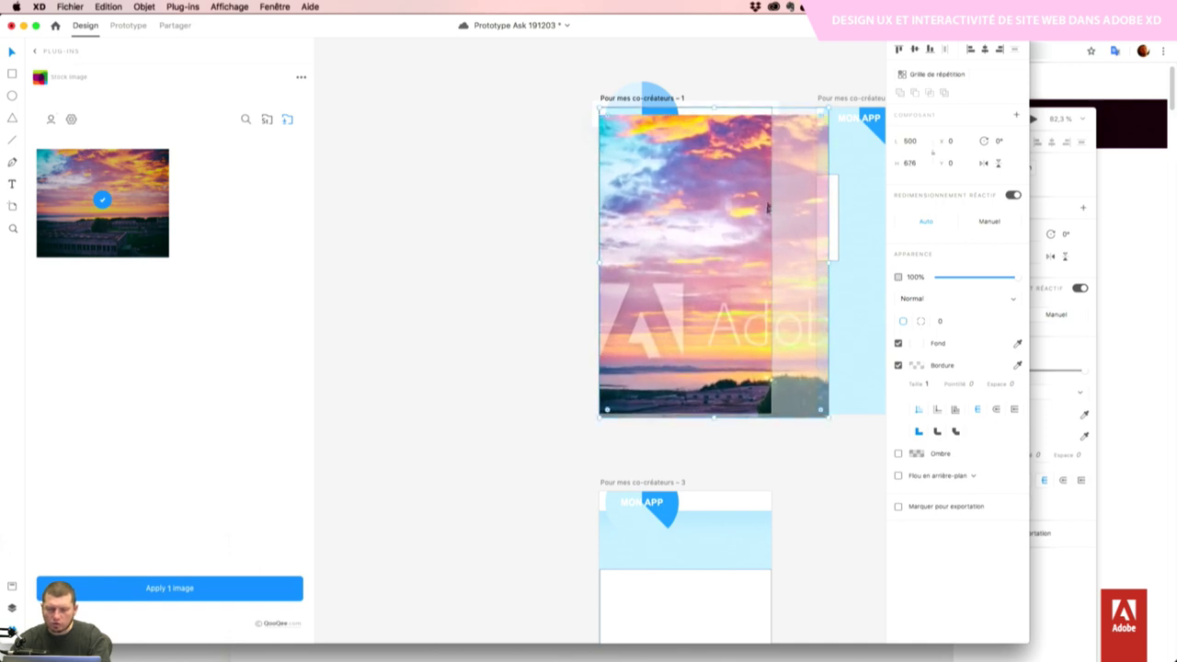
{"action": "left_click_drag", "start_coordinate": [713, 108], "coordinate": [715, 100]}
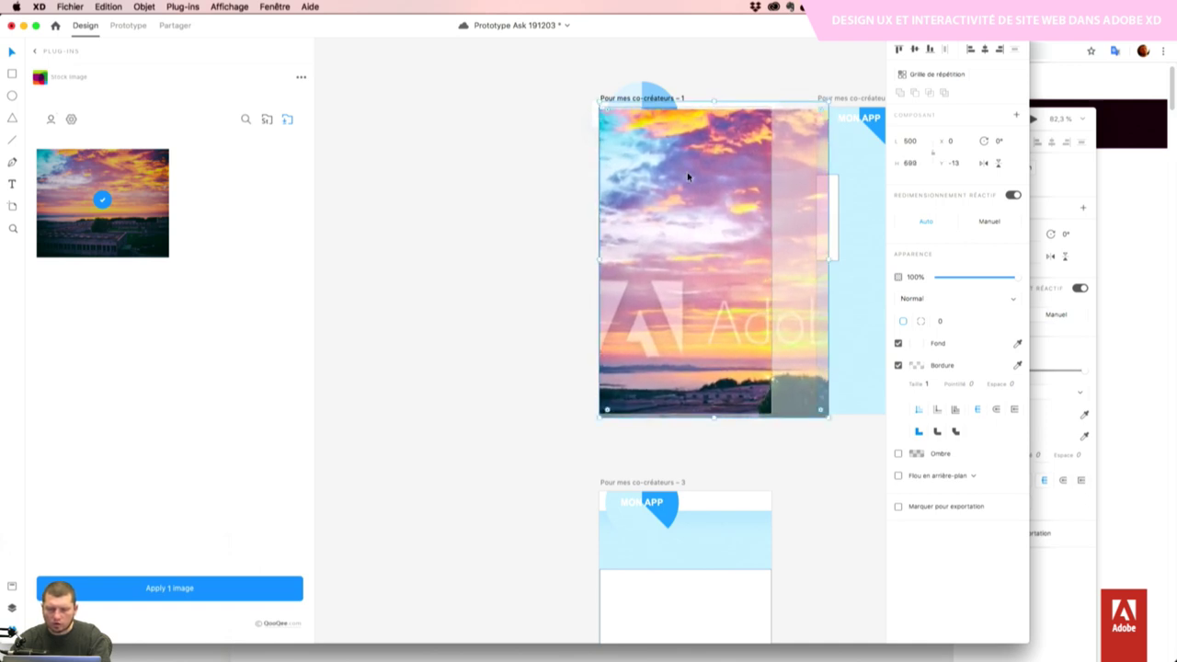
Reposition and scale up the sunset picture inside its extended frame, keeping the frame's size
{"action": "double_click", "coordinate": [689, 182]}
{"action": "left_click_drag", "start_coordinate": [678, 202], "coordinate": [702, 197]}
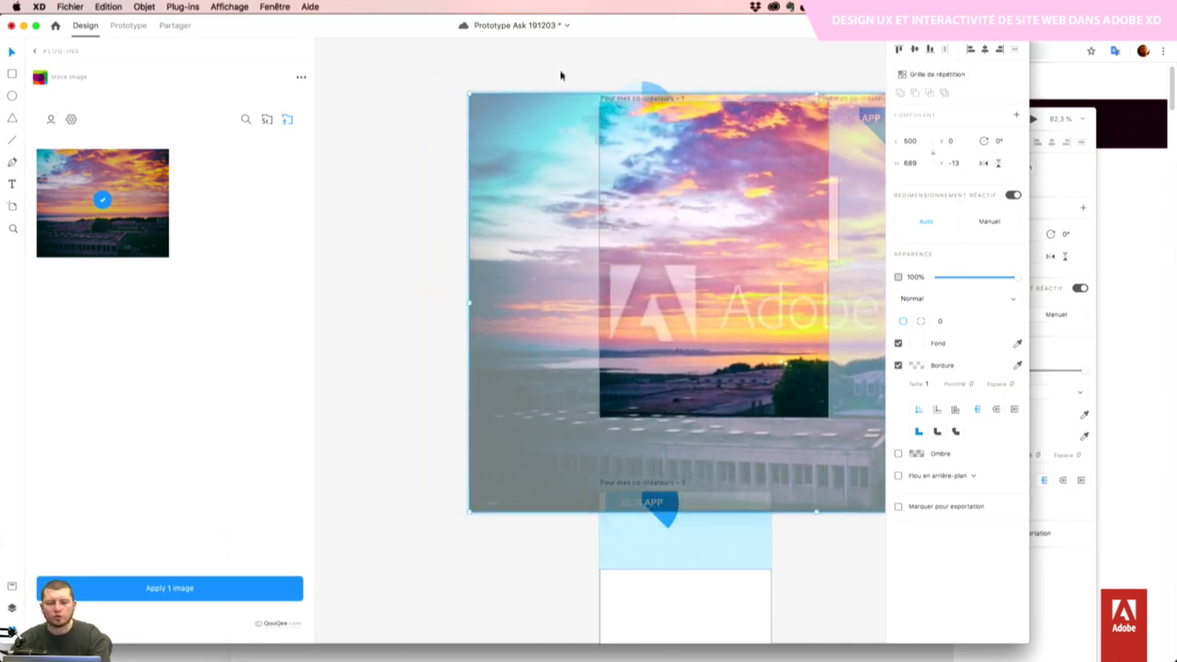
{"action": "left_click", "coordinate": [583, 95]}
{"action": "left_click", "coordinate": [738, 268]}
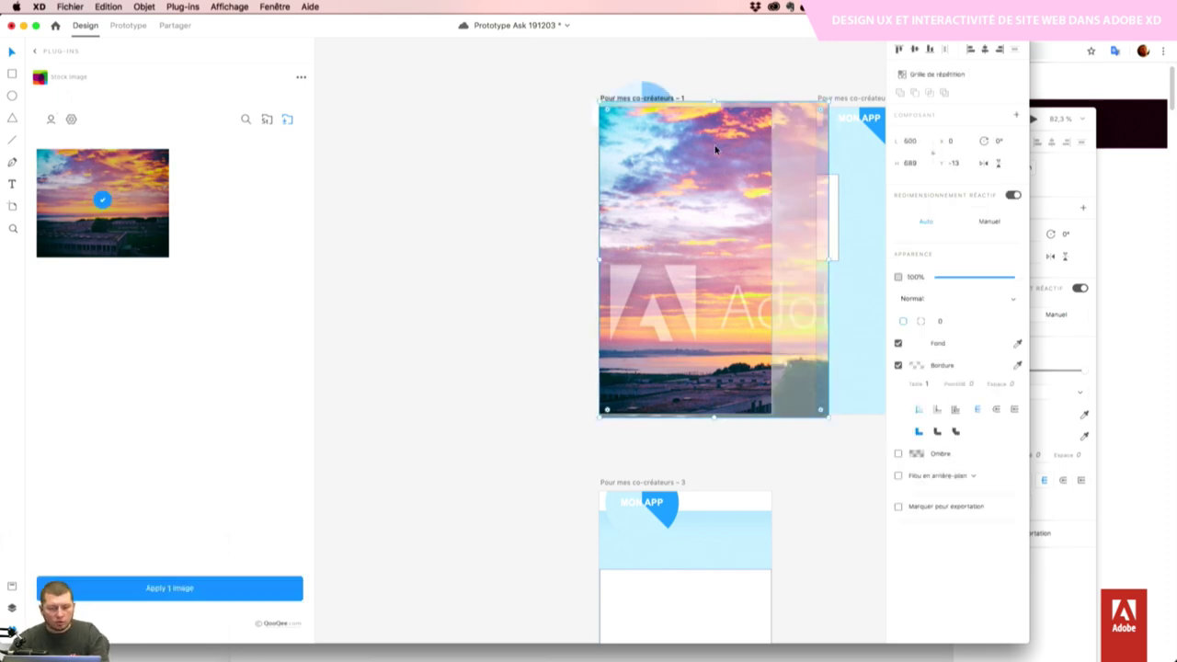
Resize the sunset picture's frame to match the artboard "Pour mes co-créateurs – 1", 375 wide and 667 high, at position 0, 0
{"action": "left_click", "coordinate": [13, 607]}
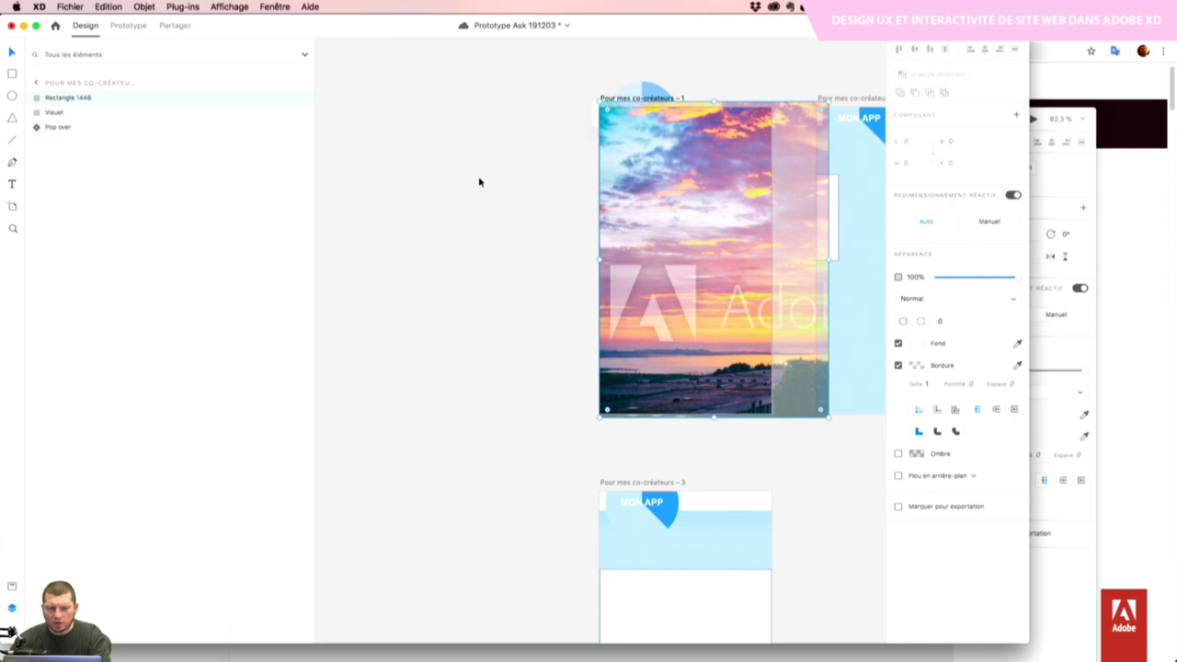
{"action": "left_click", "coordinate": [745, 211]}
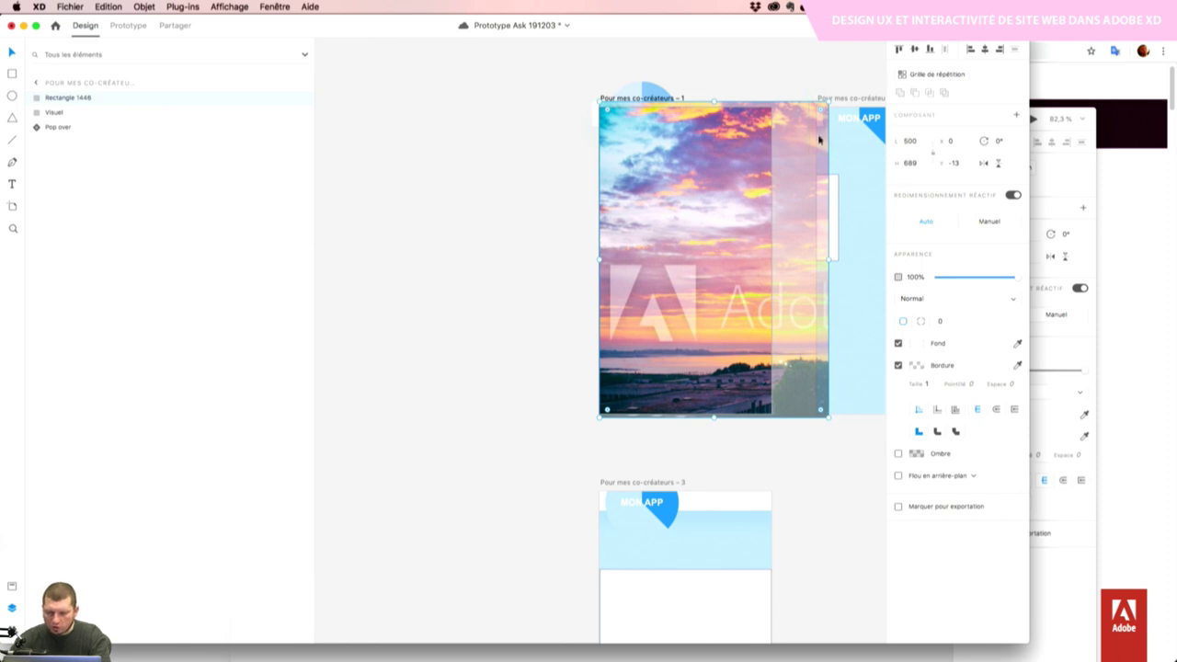
{"action": "left_click_drag", "start_coordinate": [827, 101], "coordinate": [771, 107]}
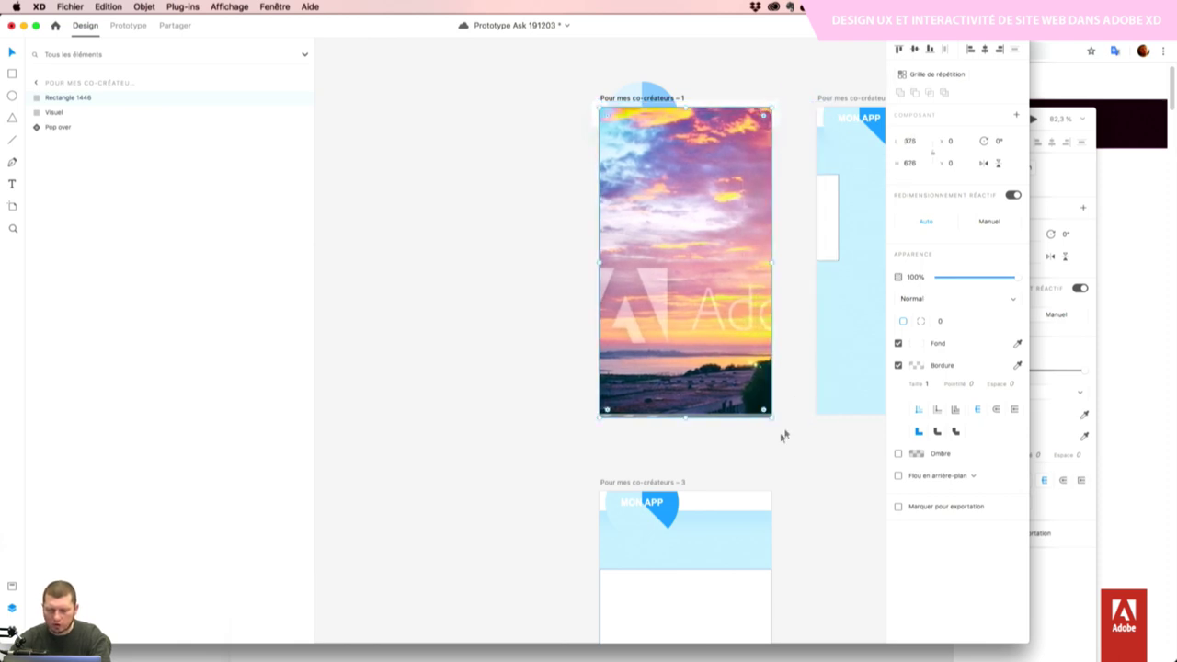
{"action": "left_click_drag", "start_coordinate": [684, 418], "coordinate": [684, 414]}
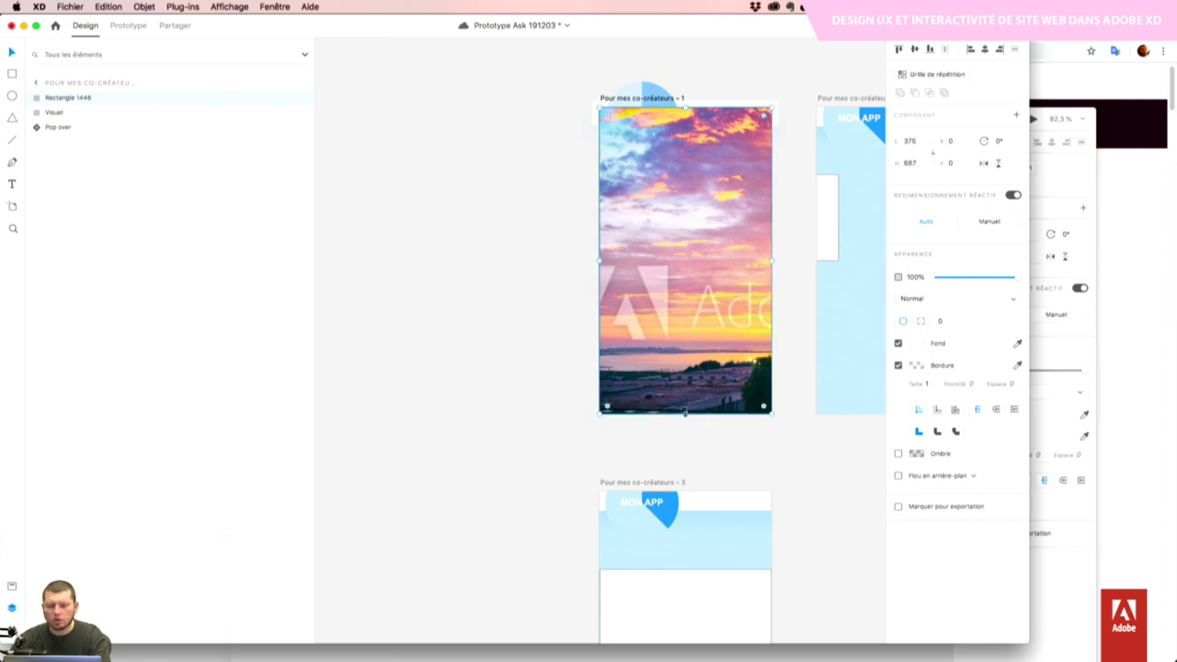
{"action": "left_click", "coordinate": [848, 437]}
{"action": "left_click", "coordinate": [854, 377]}
{"action": "key", "text": "super+v"}
{"action": "left_click", "coordinate": [733, 576]}
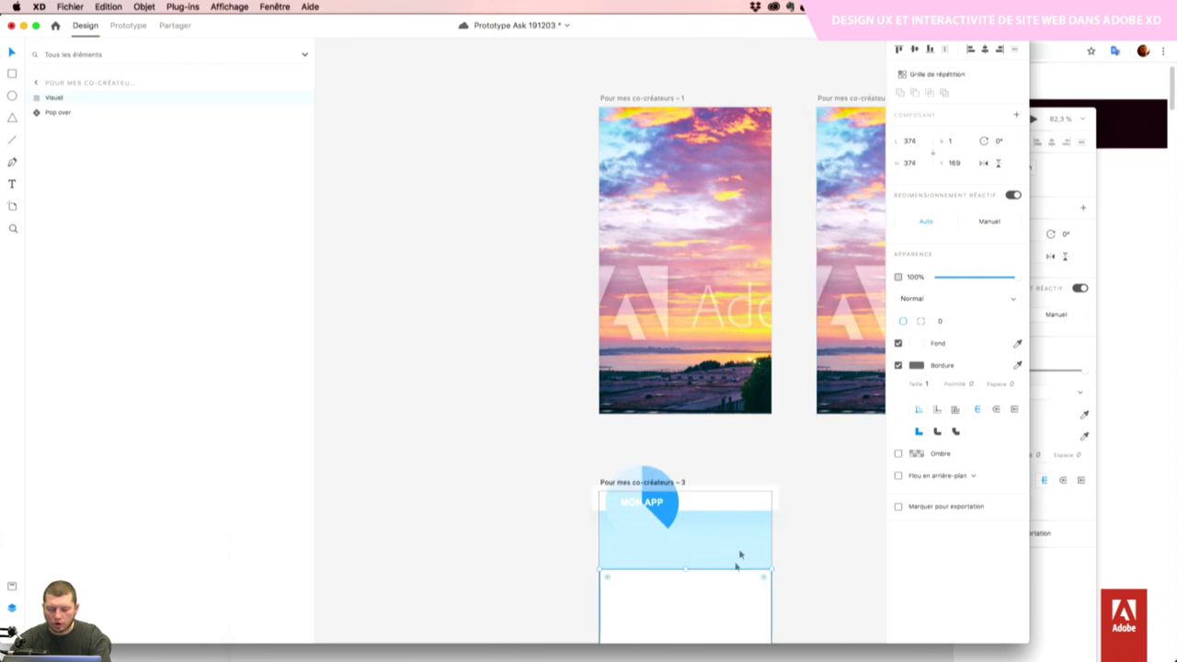
{"action": "key", "text": "super+z"}
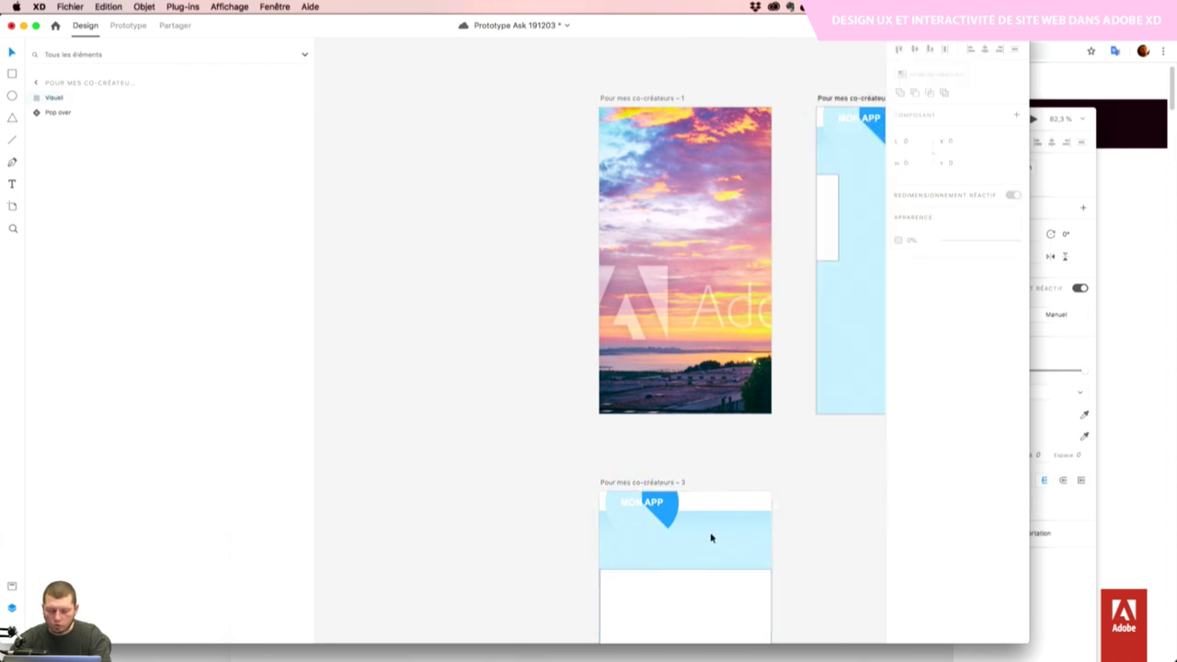
Paste the sunset picture onto the artboards "Pour mes co-créateurs – 2" and "– 3" and send the copies behind their other elements
{"action": "left_click", "coordinate": [679, 483]}
{"action": "left_click", "coordinate": [842, 102], "text": "shift"}
{"action": "key", "text": "super+v"}
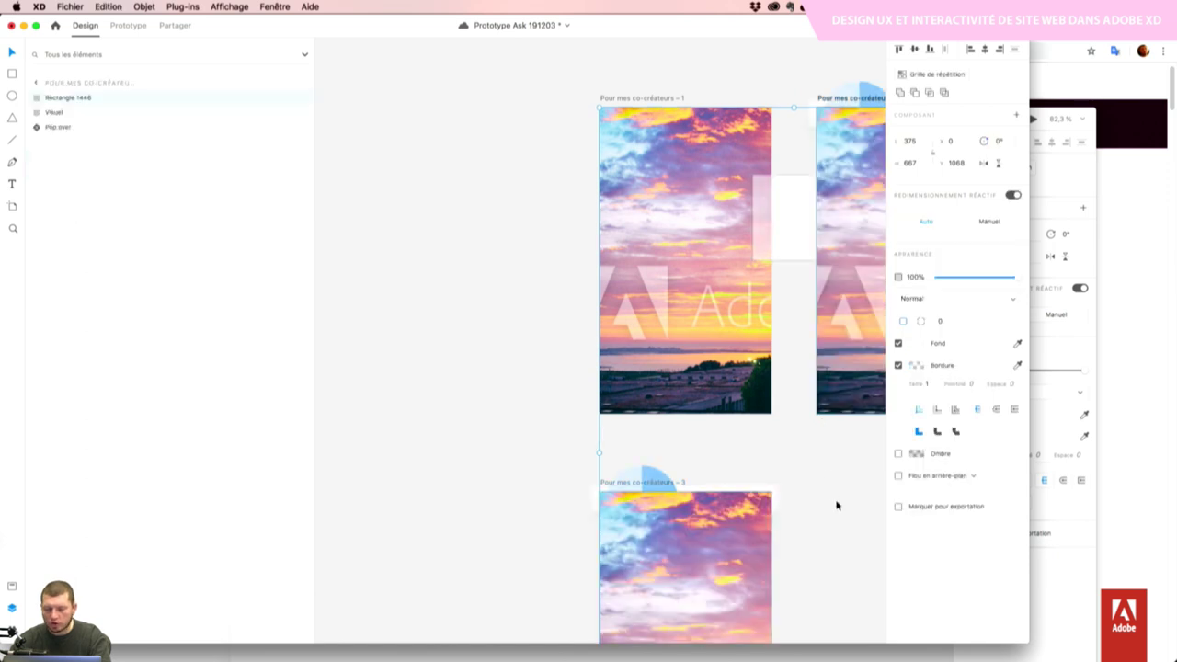
{"action": "key", "text": "super+shift+bracketleft"}
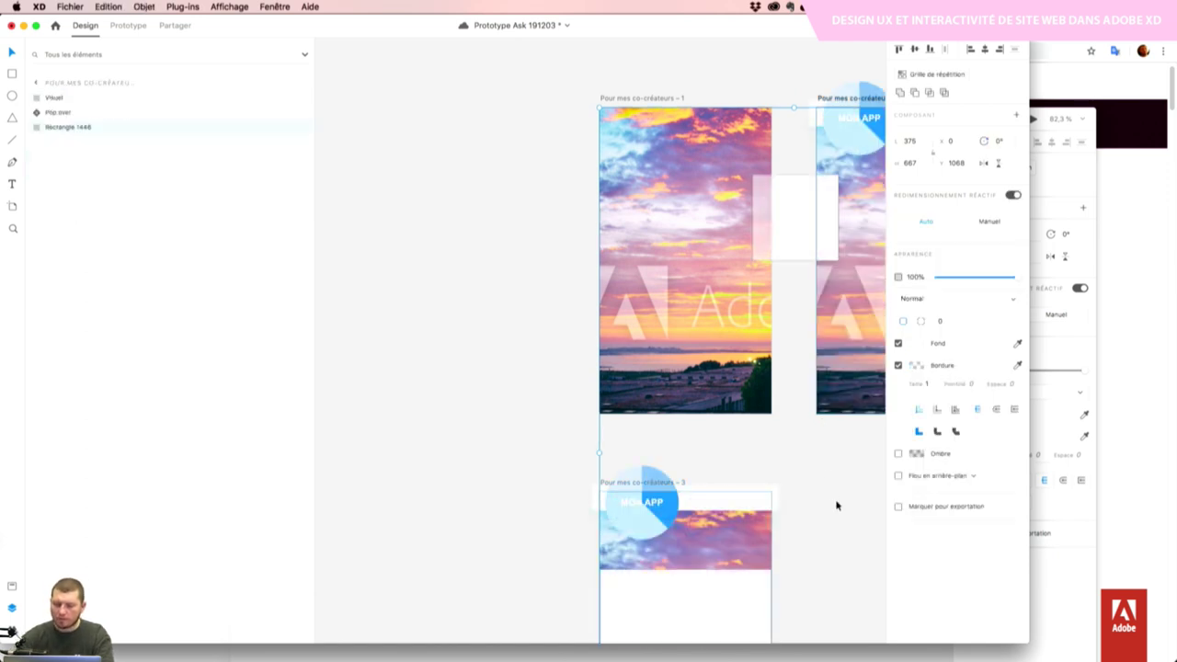
Send the sunset picture on the artboard "Pour mes co-créateurs – 1" to the back and save the document
{"action": "left_click", "coordinate": [782, 573]}
{"action": "scroll", "coordinate": [782, 572], "scroll_direction": "right", "scroll_amount": 3}
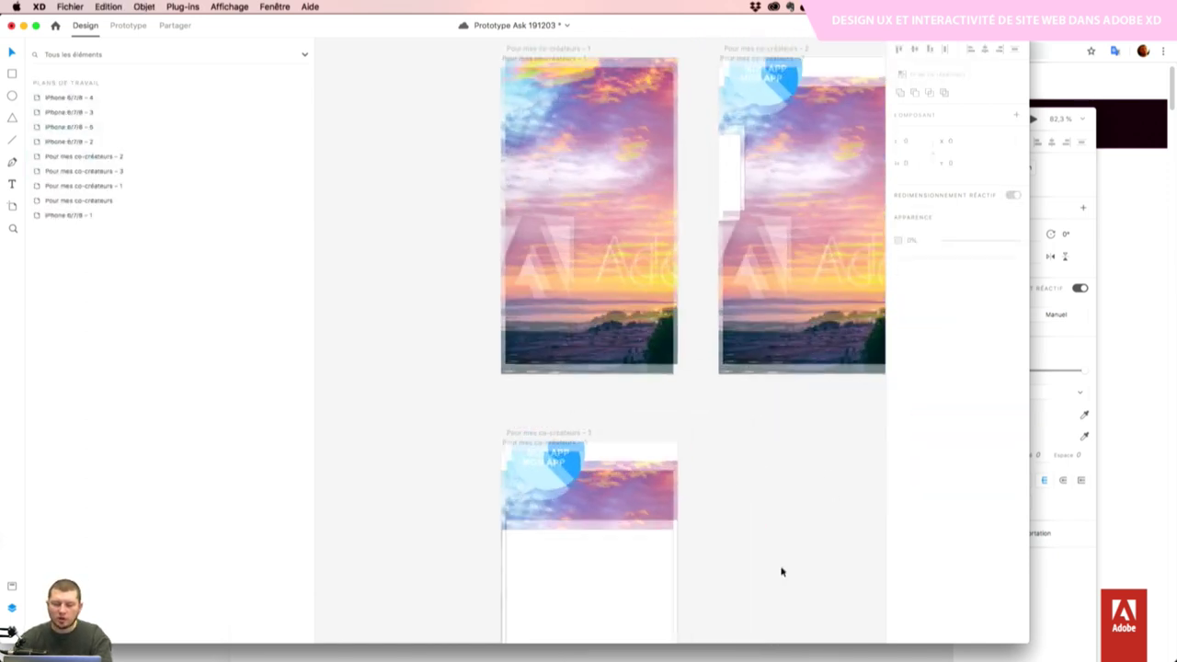
{"action": "left_click", "coordinate": [594, 218]}
{"action": "key", "text": "super+shift+bracketleft"}
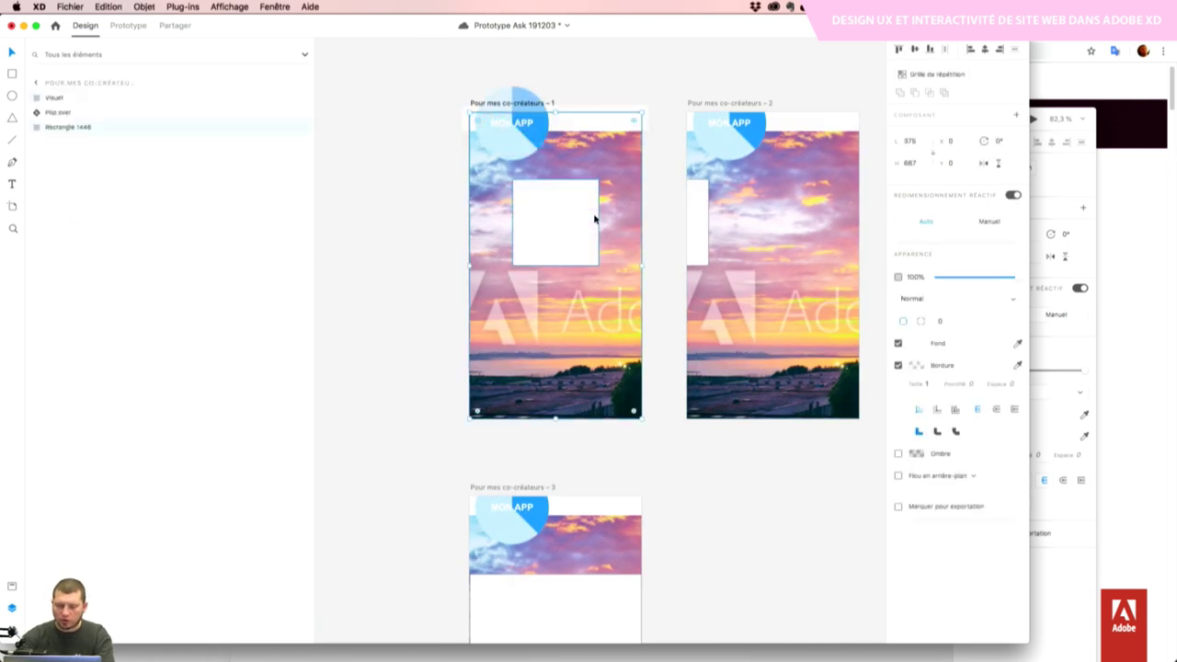
{"action": "left_click", "coordinate": [691, 520]}
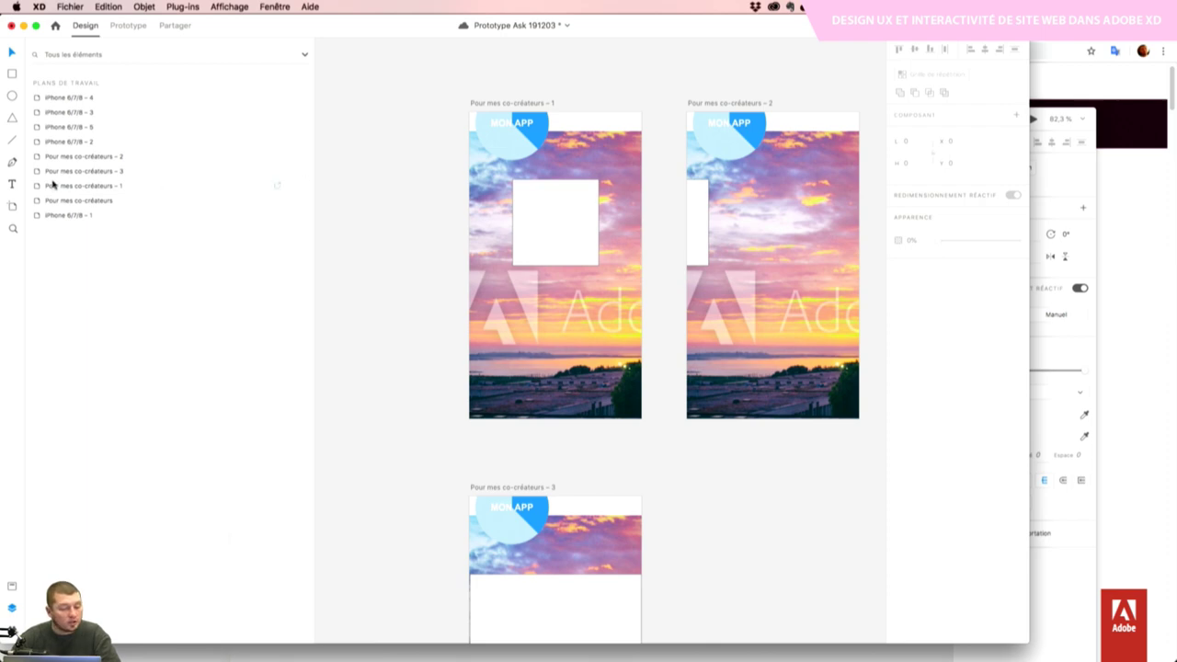
{"action": "key", "text": "super+s"}
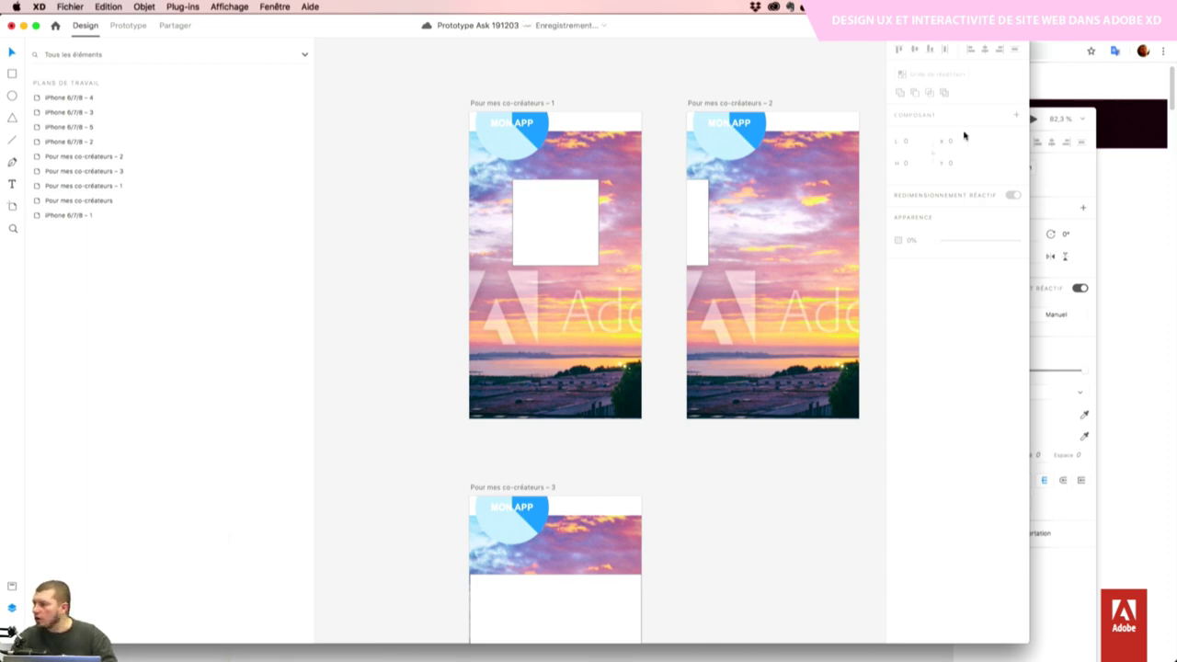
Switch to Chrome and examine the entry on Creative Cloud library integration in Adobe XD's list of new features
{"action": "key", "text": "super+Tab"}
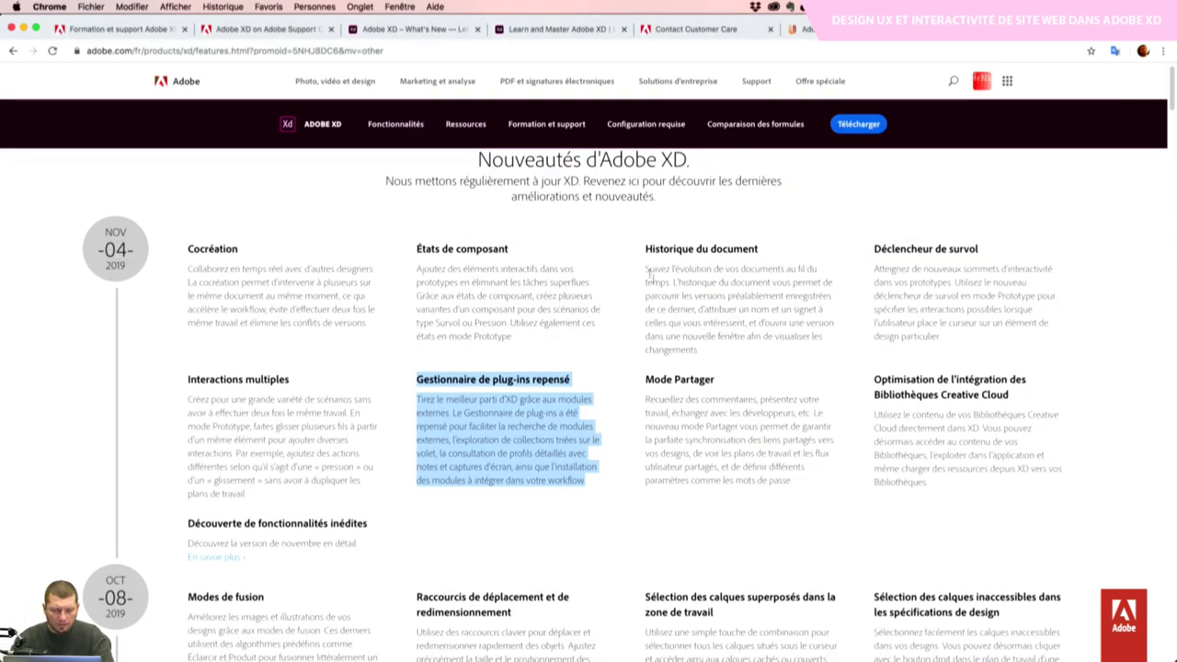
{"action": "scroll", "coordinate": [726, 429], "scroll_direction": "down", "scroll_amount": 1}
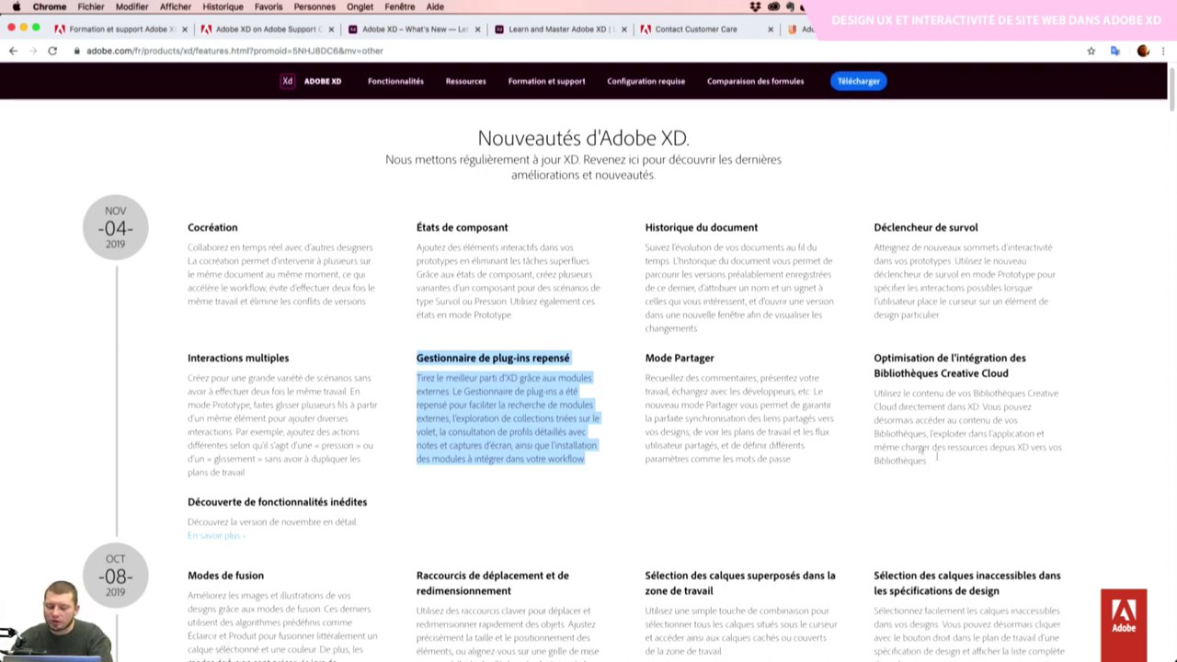
{"action": "scroll", "coordinate": [964, 462], "scroll_direction": "down", "scroll_amount": 1}
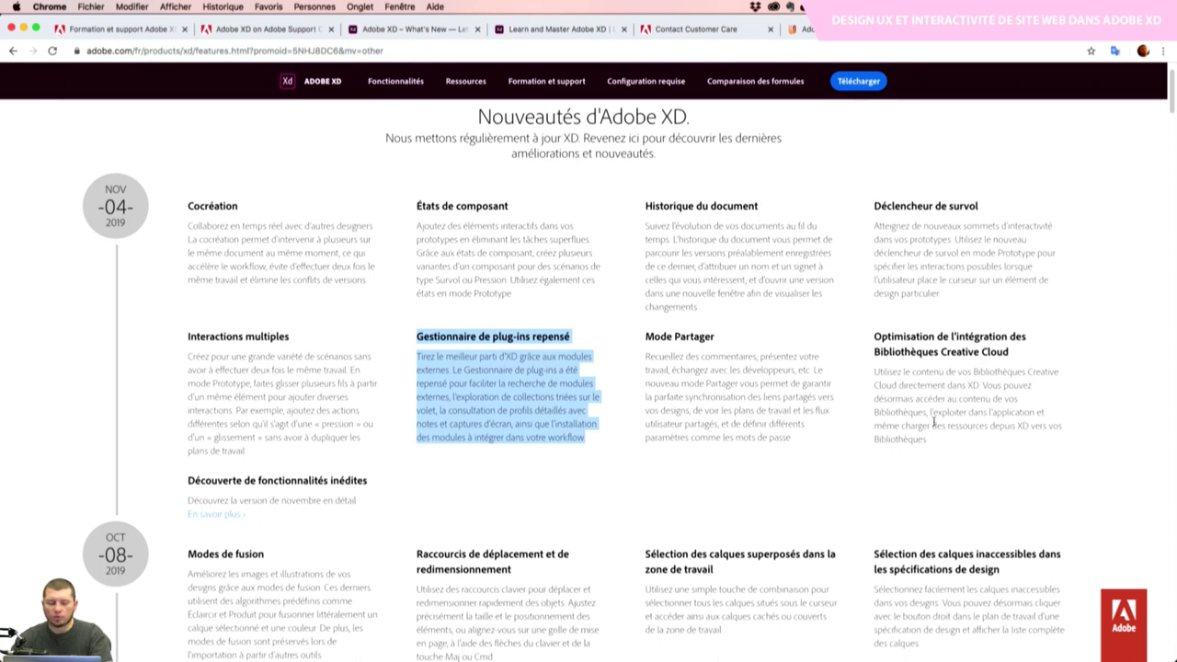
Switch back to Adobe XD and open the Creative Cloud libraries
{"action": "key", "text": "super+Tab"}
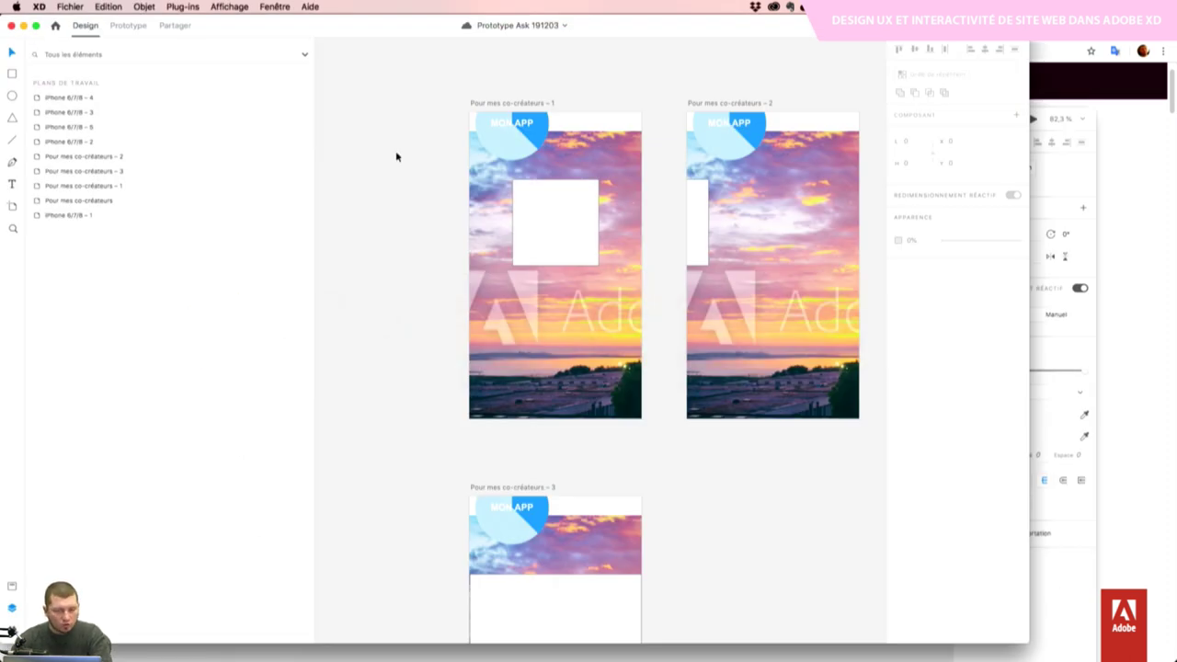
{"action": "left_click", "coordinate": [144, 7]}
{"action": "mouse_move", "coordinate": [70, 7]}
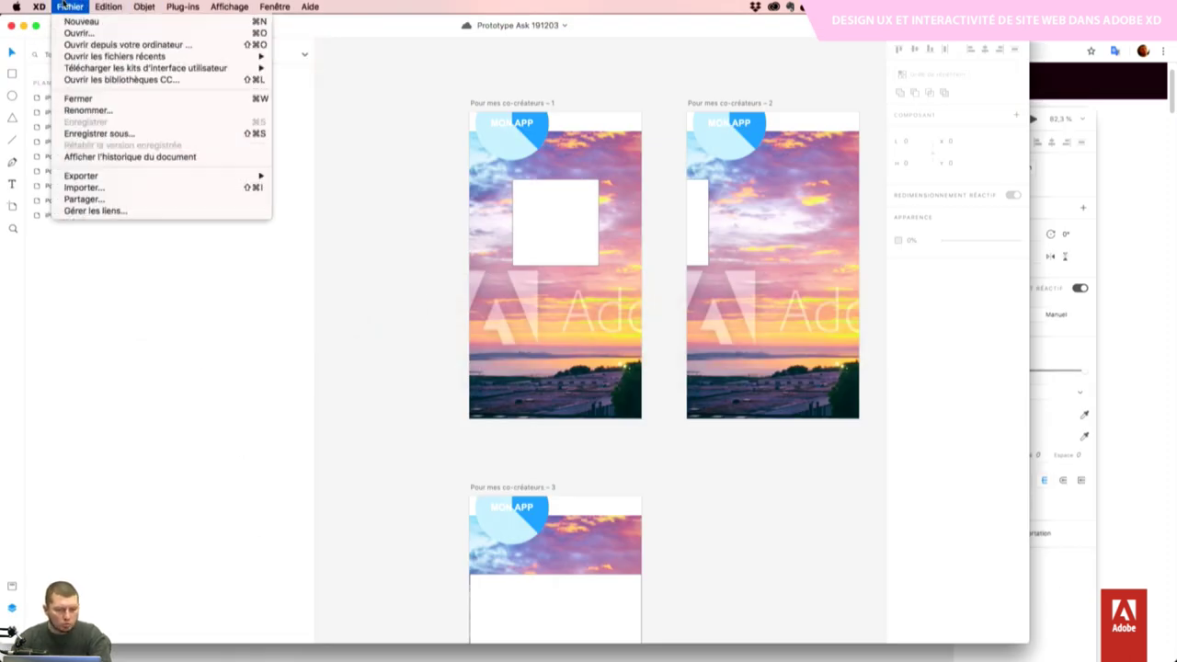
{"action": "left_click", "coordinate": [96, 79]}
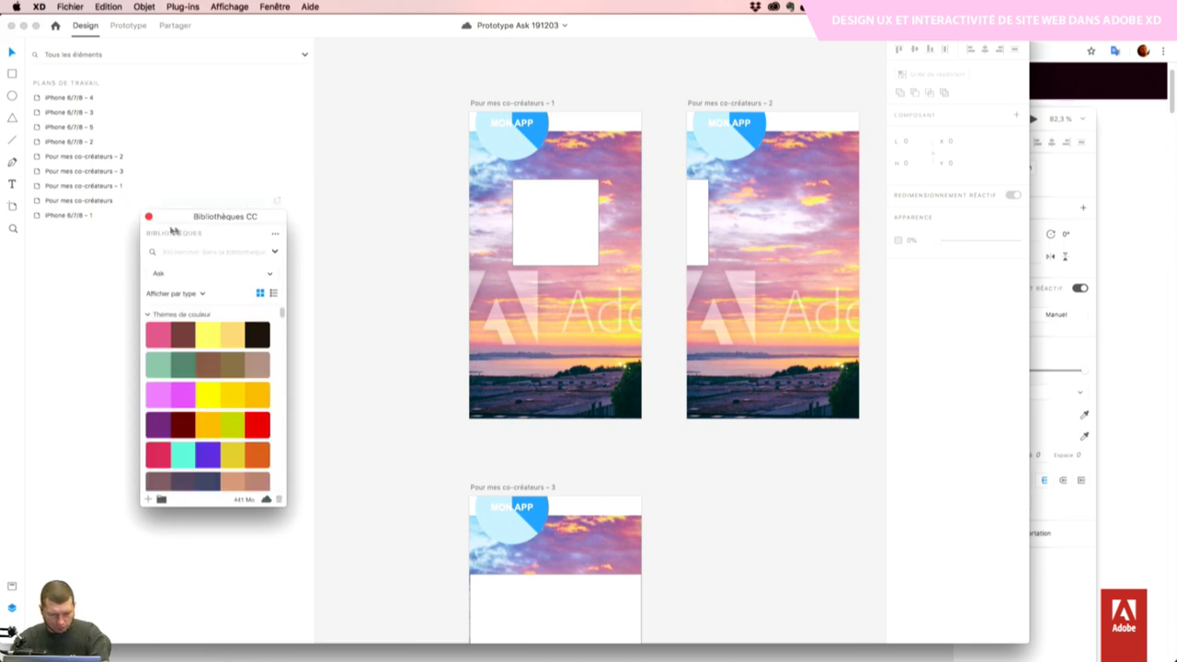
Add the sunset picture from the artboard "Pour mes co-créateurs – 1" as a graphic to the library "Ask XD FP+YF"
{"action": "left_click", "coordinate": [550, 303]}
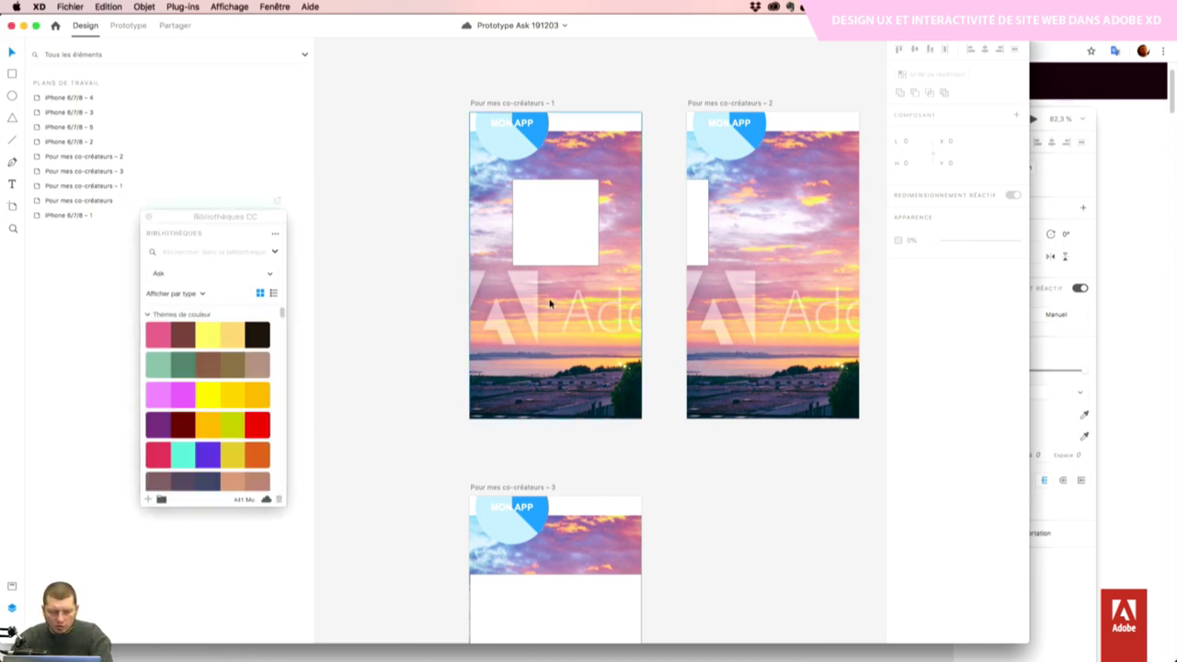
{"action": "left_click", "coordinate": [515, 324]}
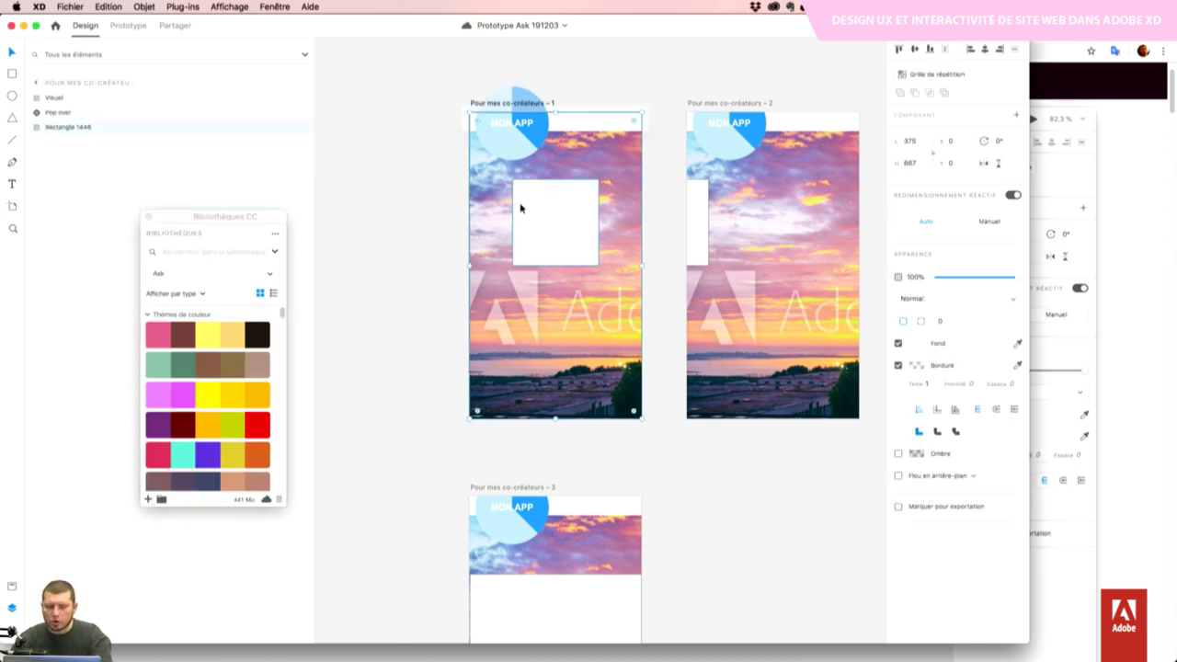
{"action": "left_click", "coordinate": [154, 274]}
{"action": "left_click", "coordinate": [154, 275]}
{"action": "left_click", "coordinate": [155, 274]}
{"action": "scroll", "coordinate": [250, 431], "scroll_direction": "down", "scroll_amount": 10}
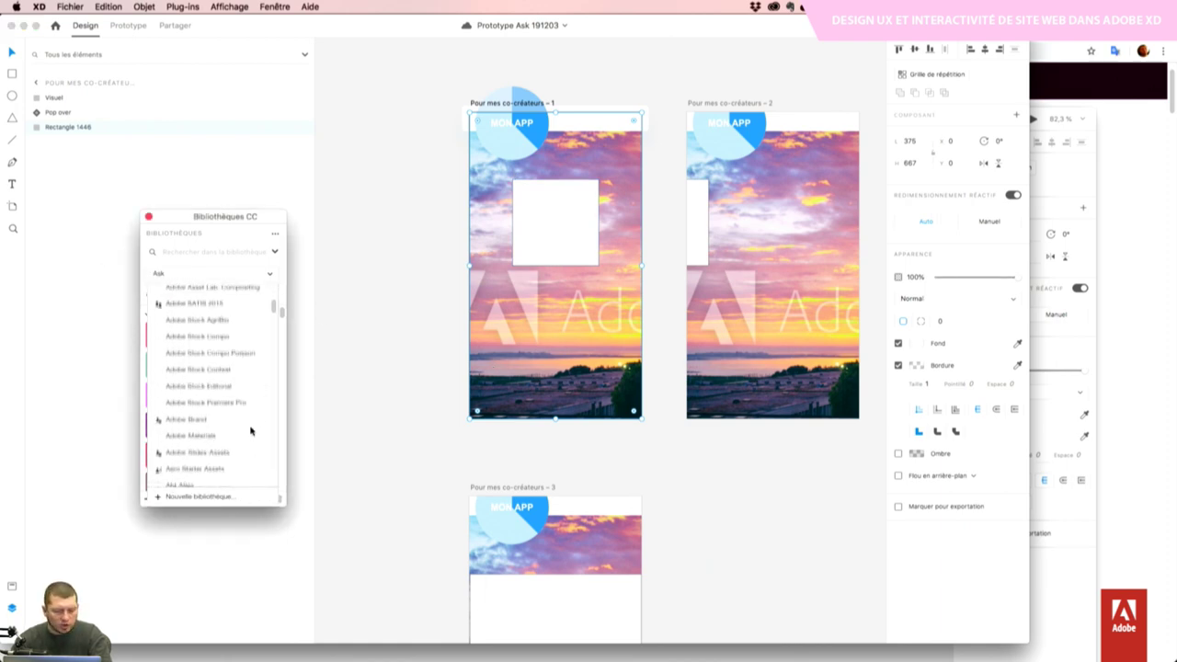
{"action": "scroll", "coordinate": [251, 430], "scroll_direction": "down", "scroll_amount": 5}
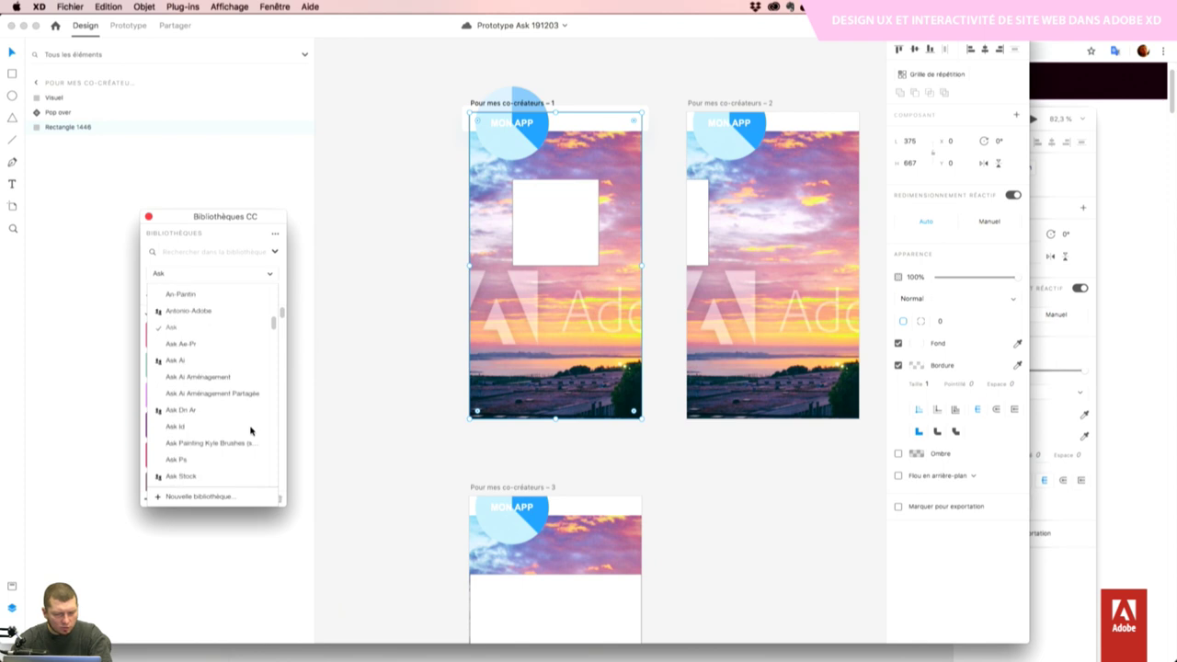
{"action": "scroll", "coordinate": [251, 430], "scroll_direction": "down", "scroll_amount": 2}
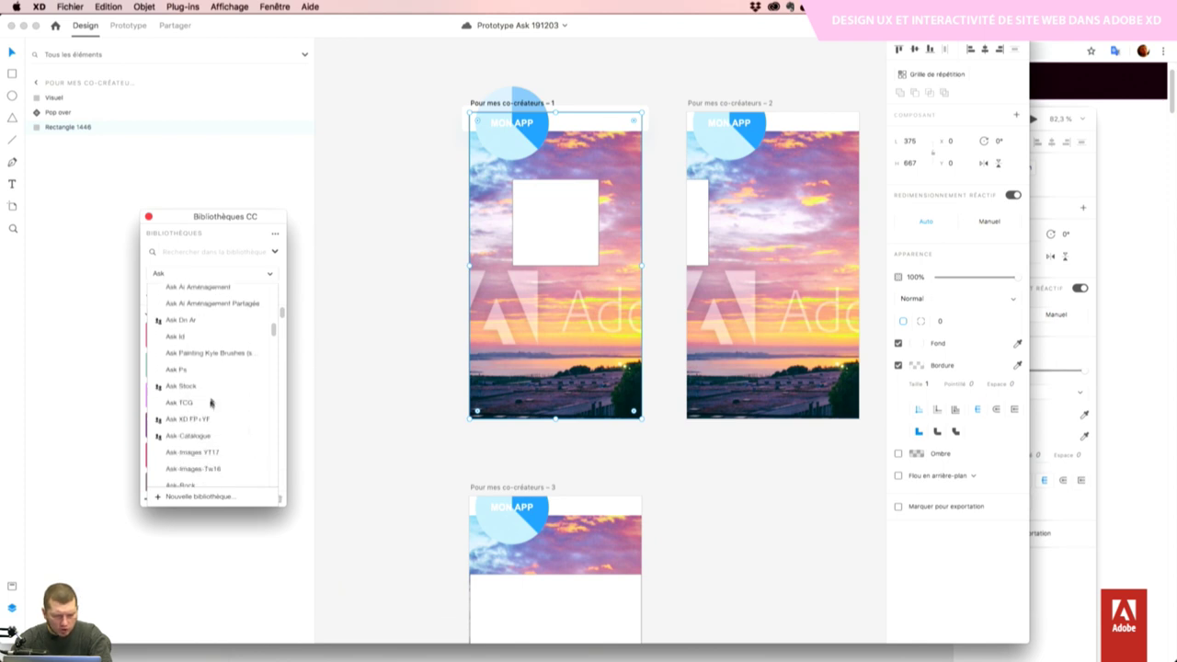
{"action": "scroll", "coordinate": [211, 416], "scroll_direction": "down", "scroll_amount": 4}
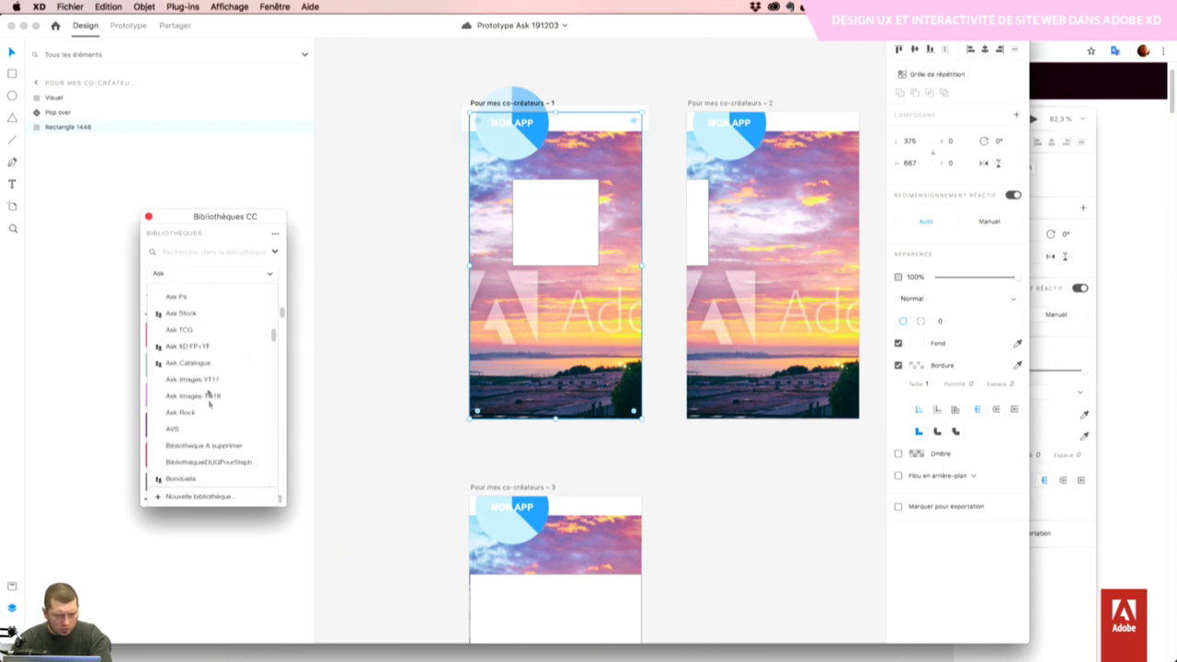
{"action": "left_click", "coordinate": [202, 349]}
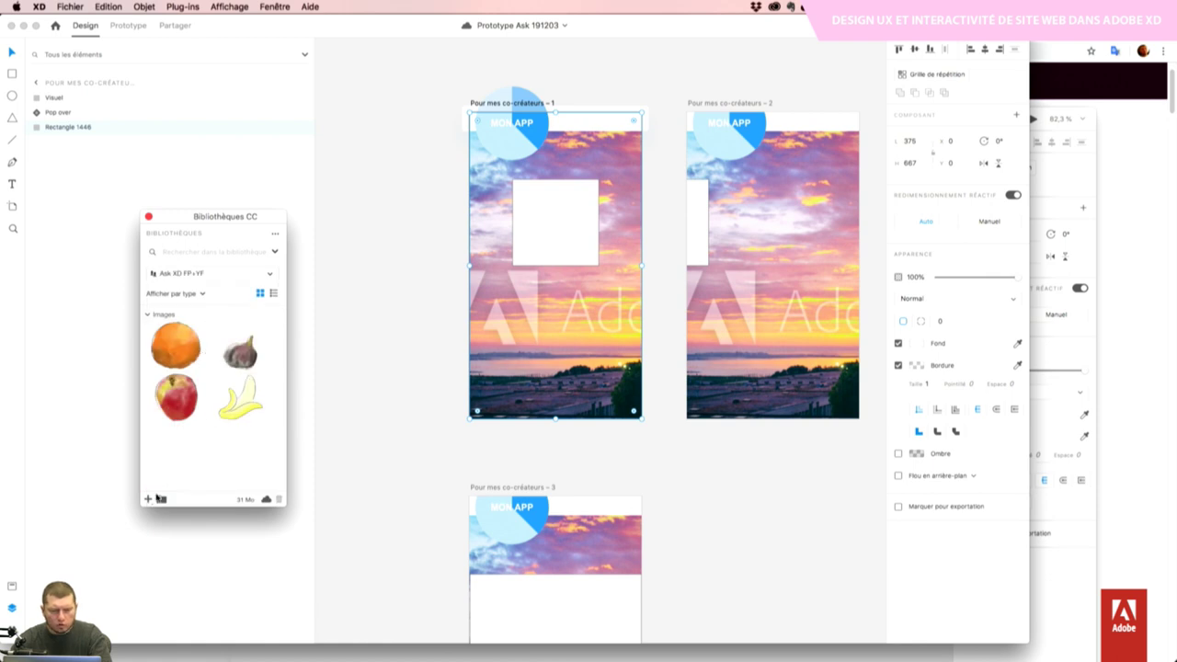
{"action": "left_click", "coordinate": [148, 500]}
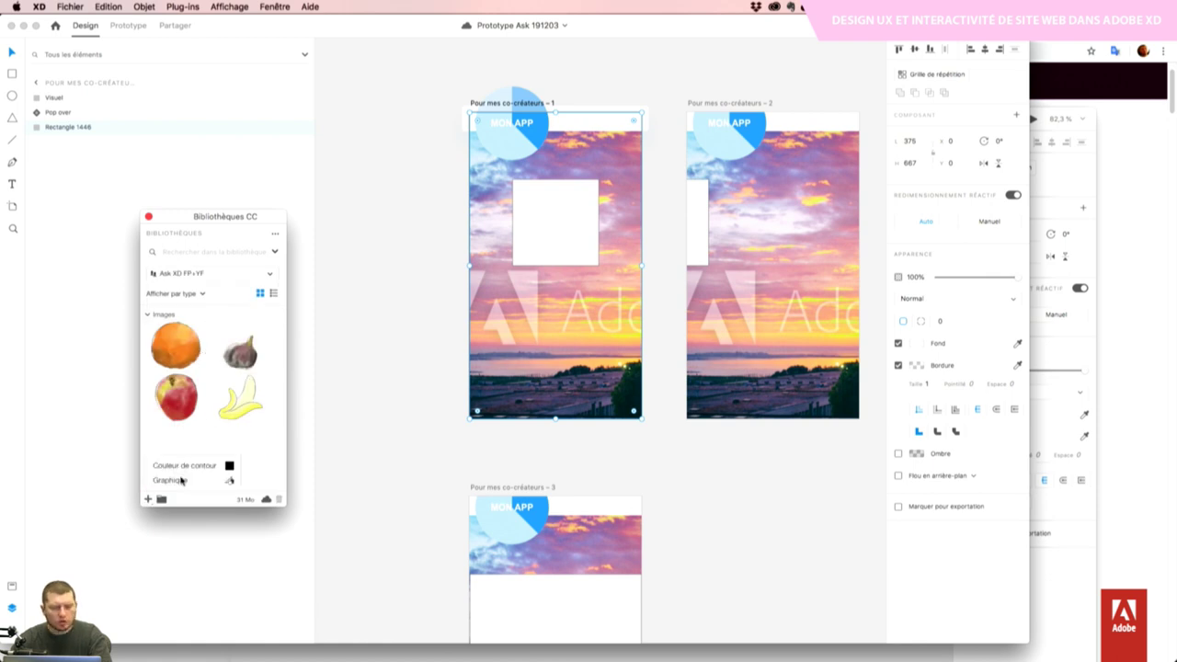
{"action": "left_click", "coordinate": [182, 479]}
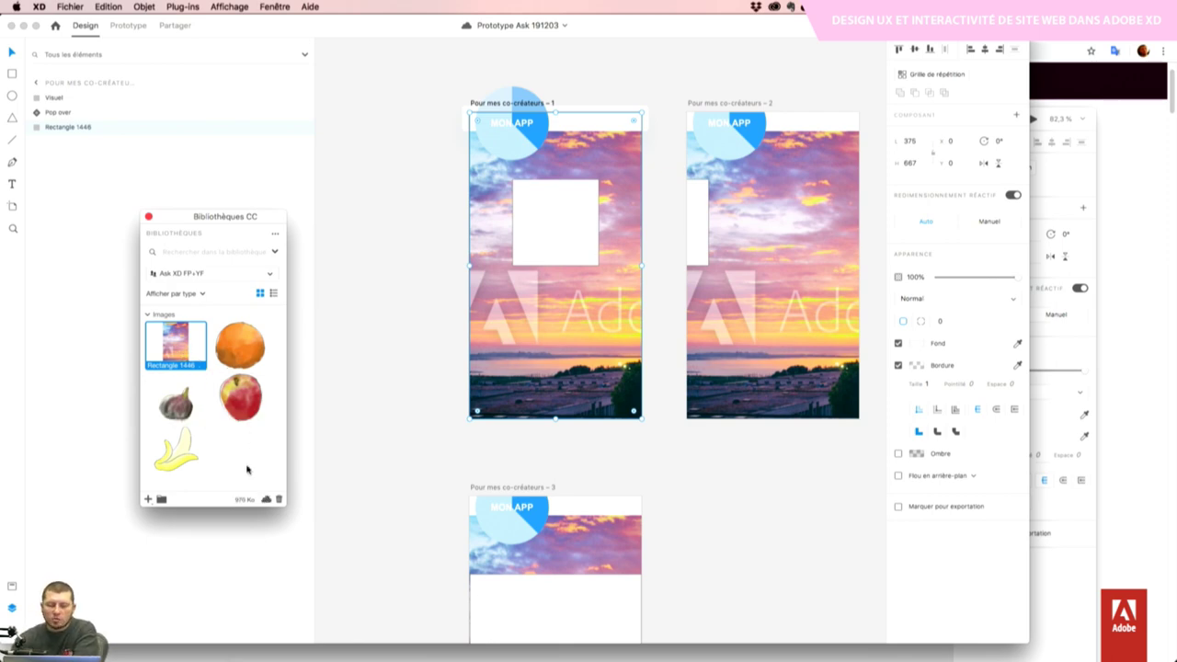
Add the "Pop over" component from the artboard "Pour mes co-créateurs – 1" to the library "Ask XD FP+YF" as a component
{"action": "left_click", "coordinate": [502, 107]}
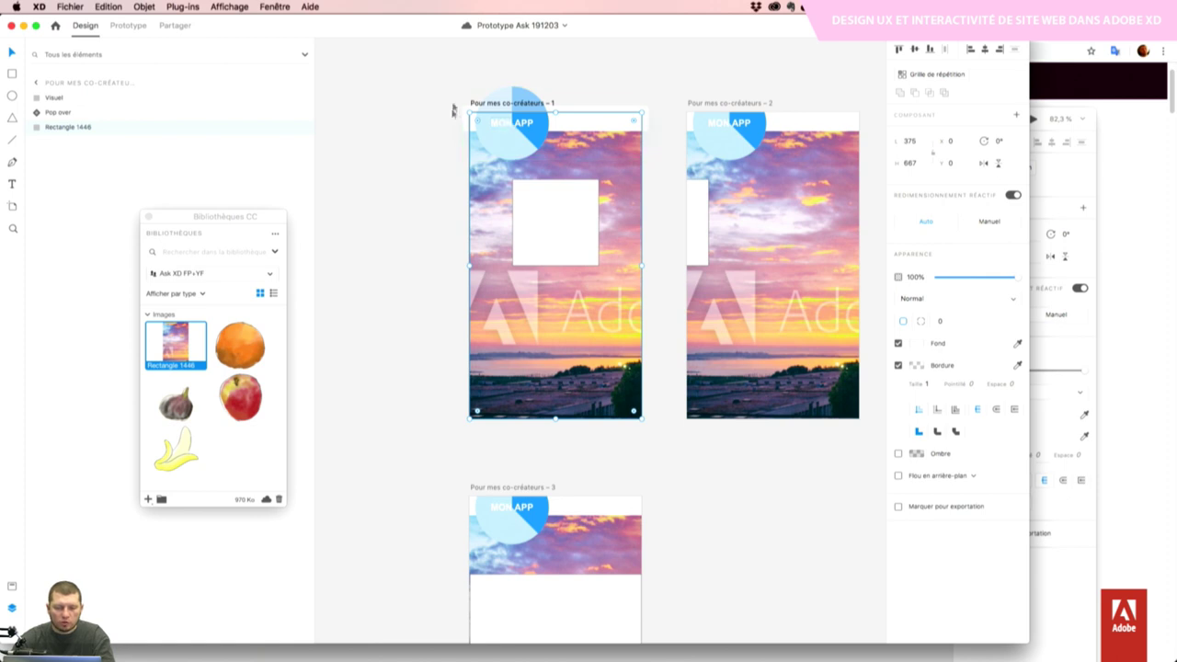
{"action": "left_click", "coordinate": [491, 109]}
{"action": "left_click", "coordinate": [492, 119]}
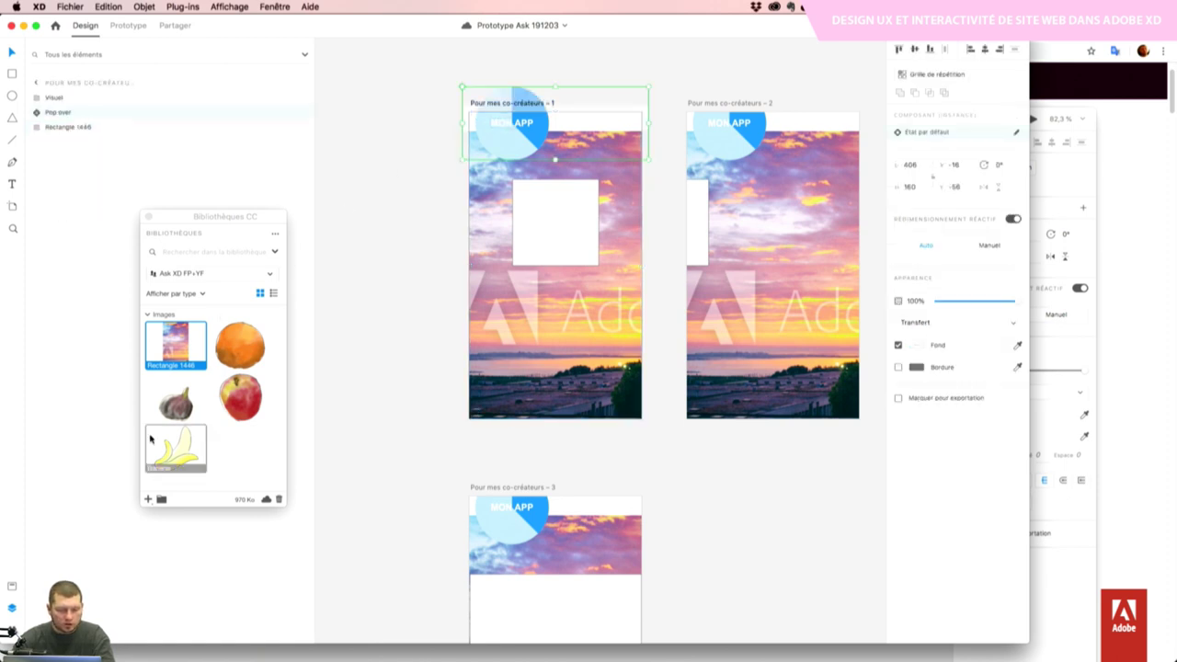
{"action": "left_click", "coordinate": [148, 500]}
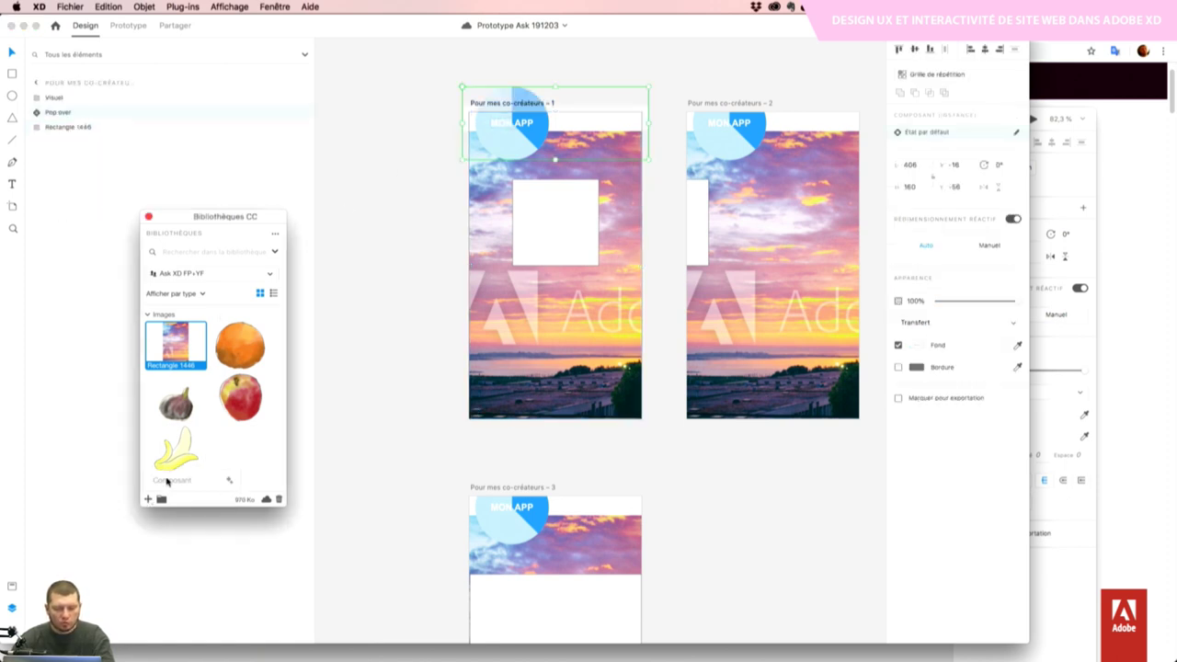
{"action": "left_click", "coordinate": [168, 482]}
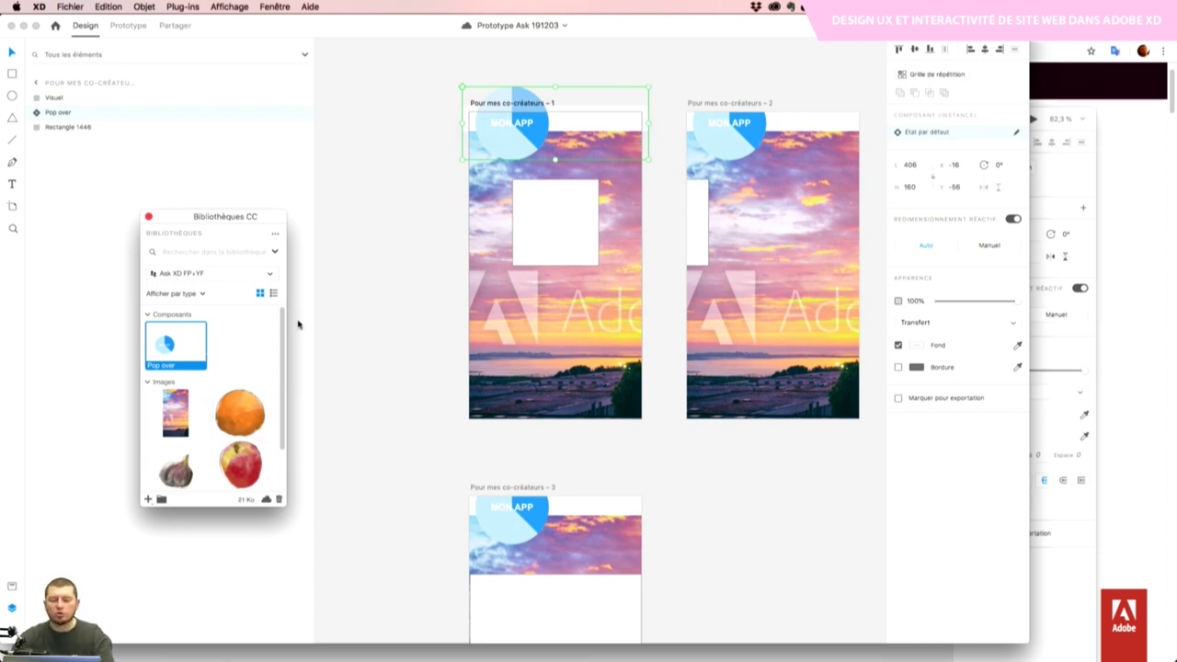
Add the "buttons" component from the pop-over on the artboard "iPhone 6/7/8 – 3" to the library "Ask XD FP+YF"
{"action": "scroll", "coordinate": [455, 354], "scroll_direction": "up", "scroll_amount": 10}
{"action": "scroll", "coordinate": [455, 354], "scroll_direction": "right", "scroll_amount": 5}
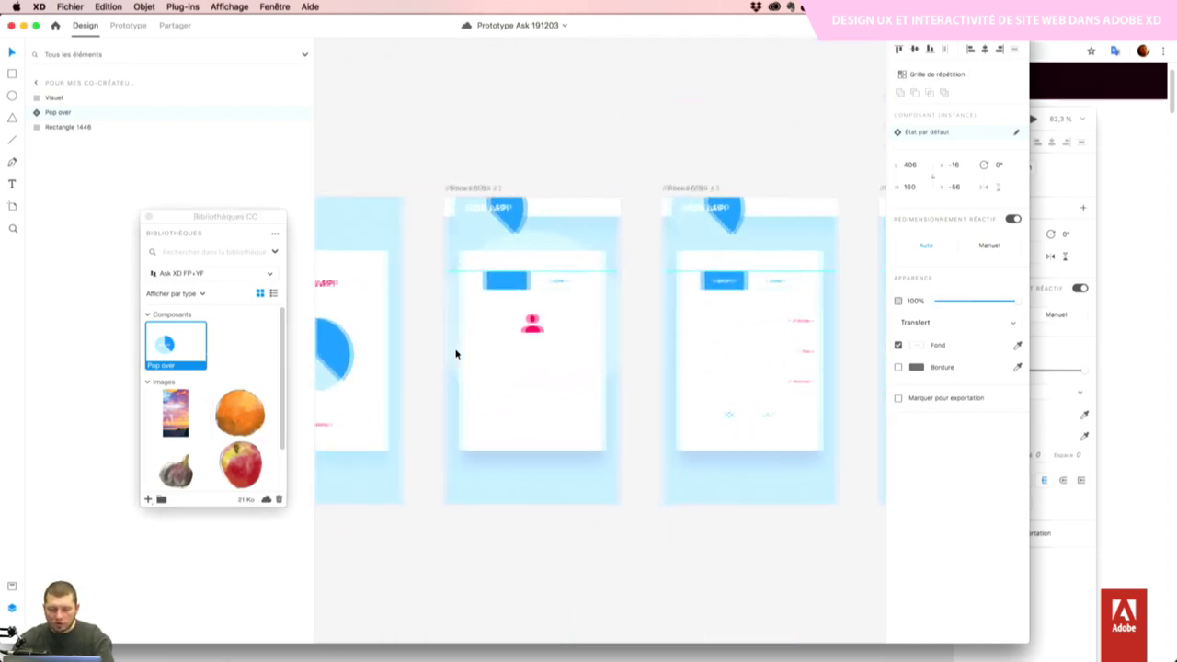
{"action": "left_click", "coordinate": [615, 382]}
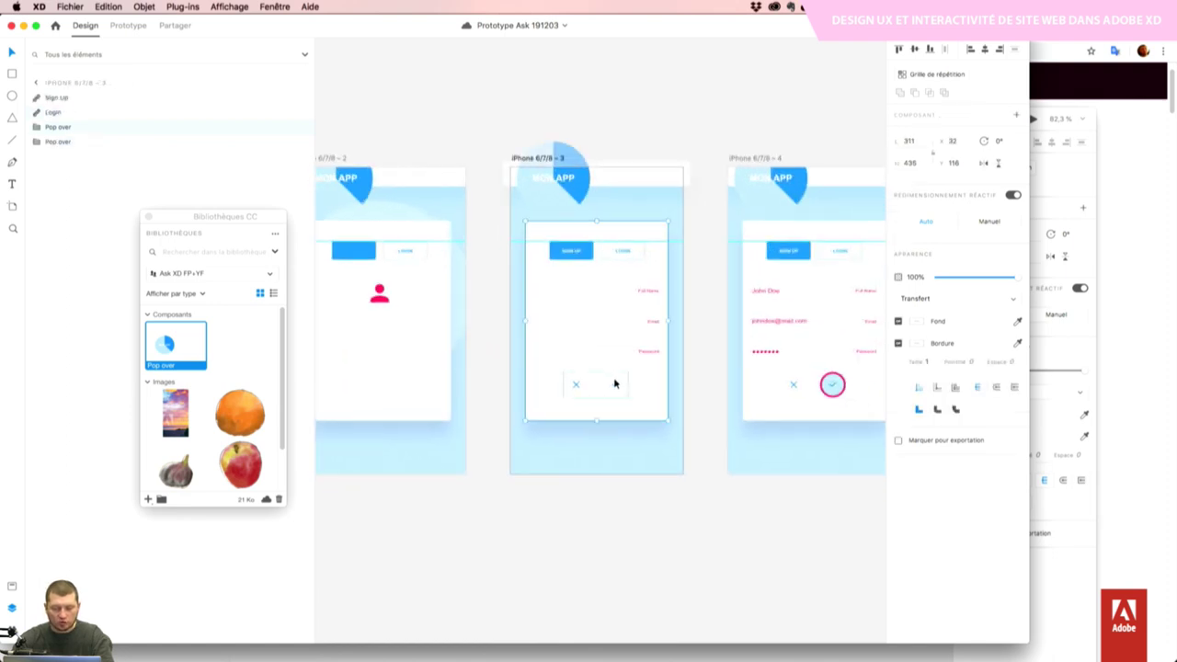
{"action": "double_click", "coordinate": [618, 388]}
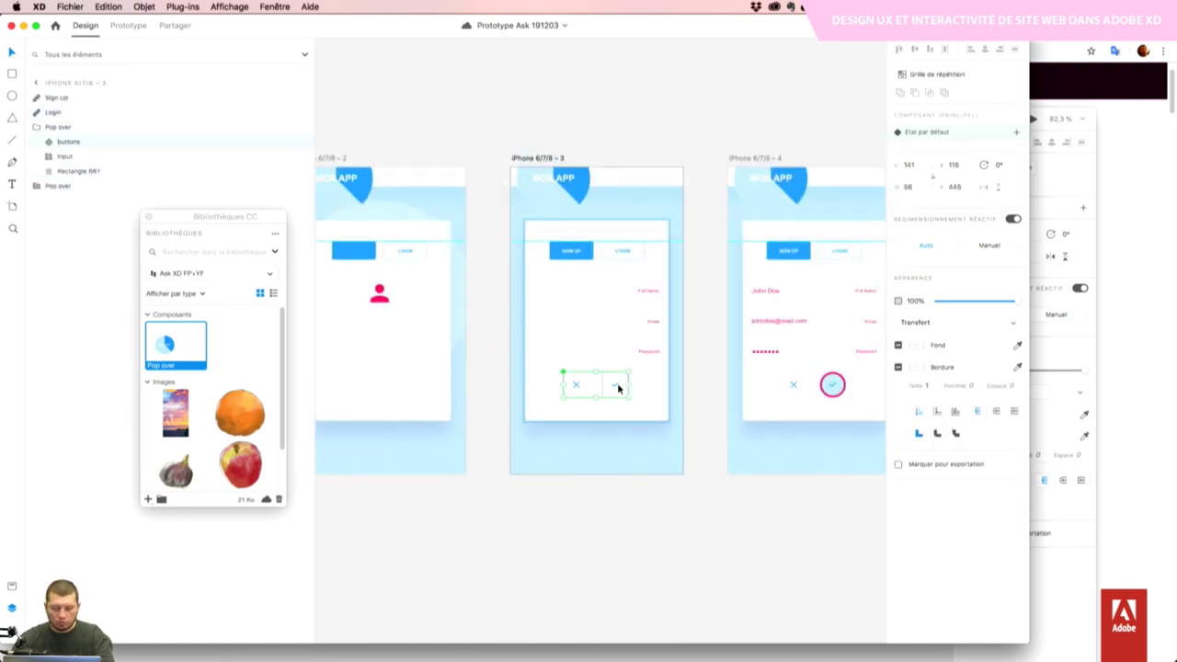
{"action": "left_click", "coordinate": [148, 499]}
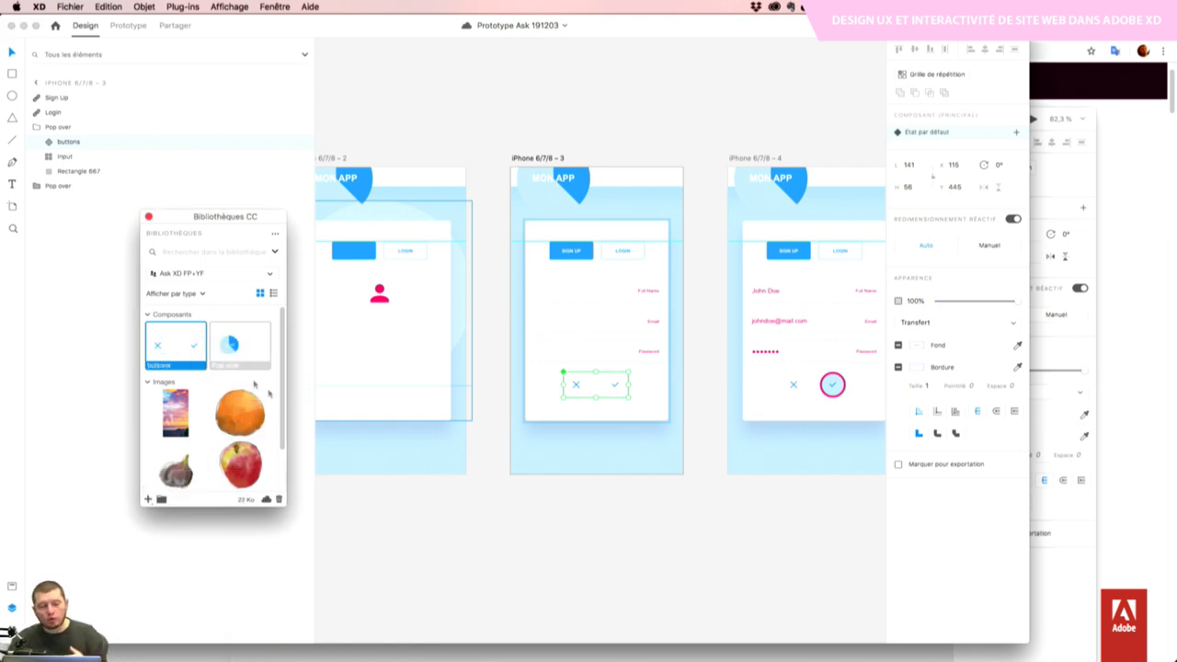
Close the "Wires - Mobile" document and create a new document with a 768 × 1024 px iPad artboard
{"action": "left_click", "coordinate": [399, 21]}
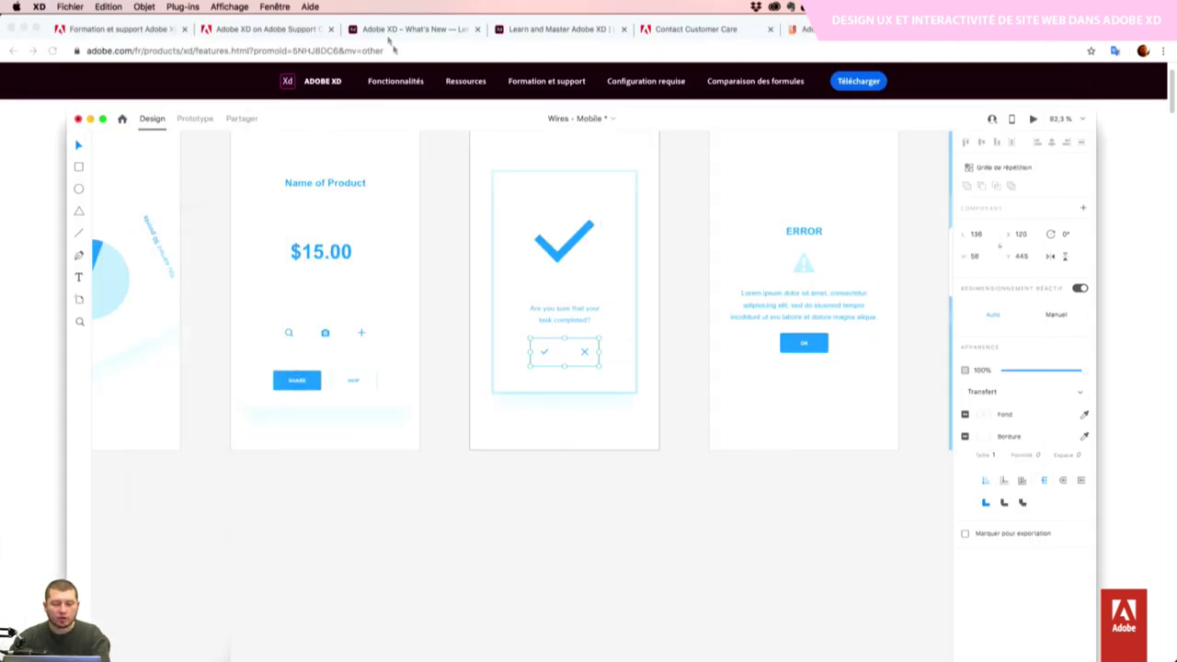
{"action": "key", "text": "super+w"}
{"action": "left_click", "coordinate": [541, 192]}
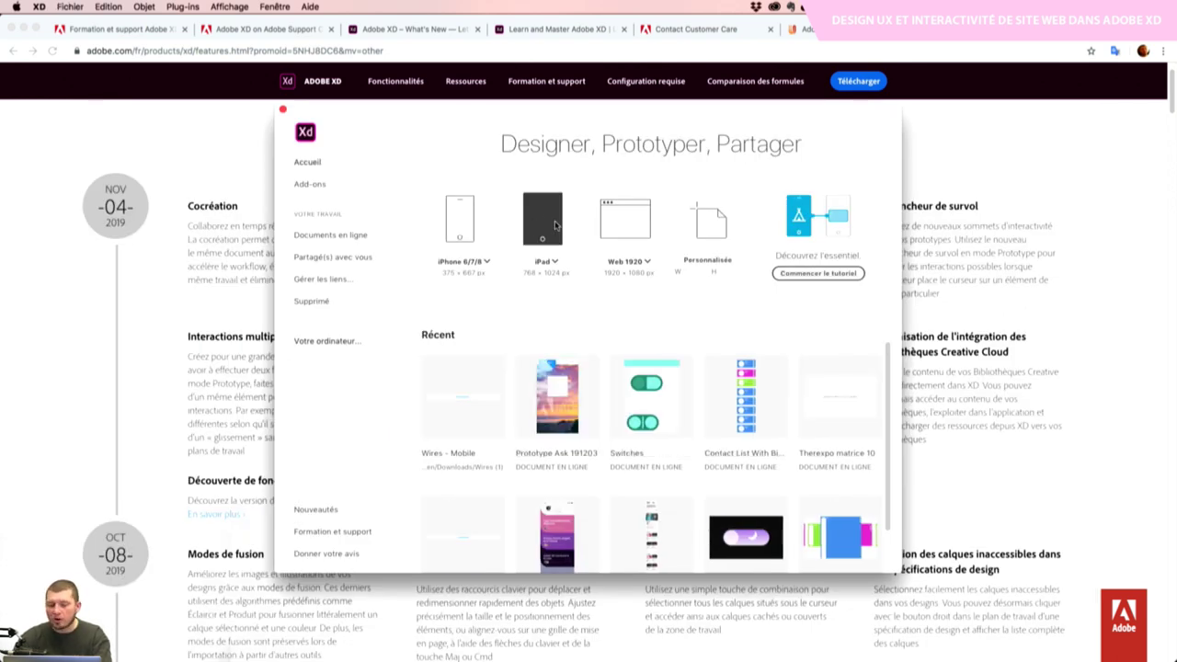
{"action": "left_click", "coordinate": [554, 225]}
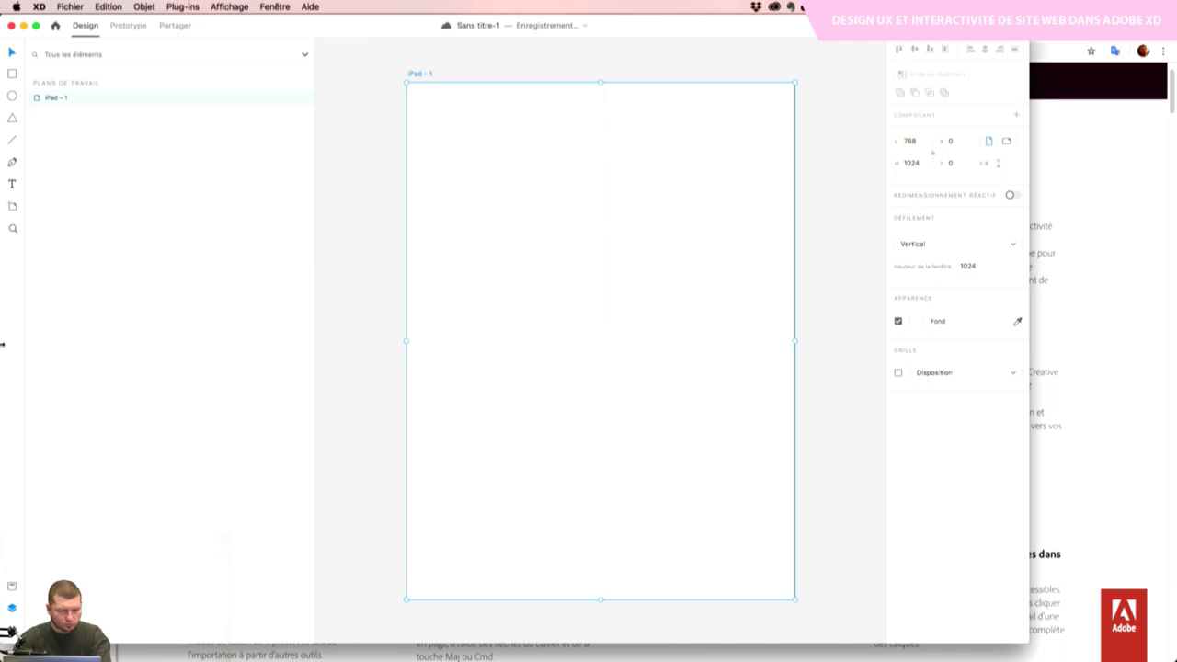
Open the Creative Cloud libraries and place the "buttons" component from "Ask XD FP+YF" in the lower middle of the iPad artboard
{"action": "left_click", "coordinate": [70, 7]}
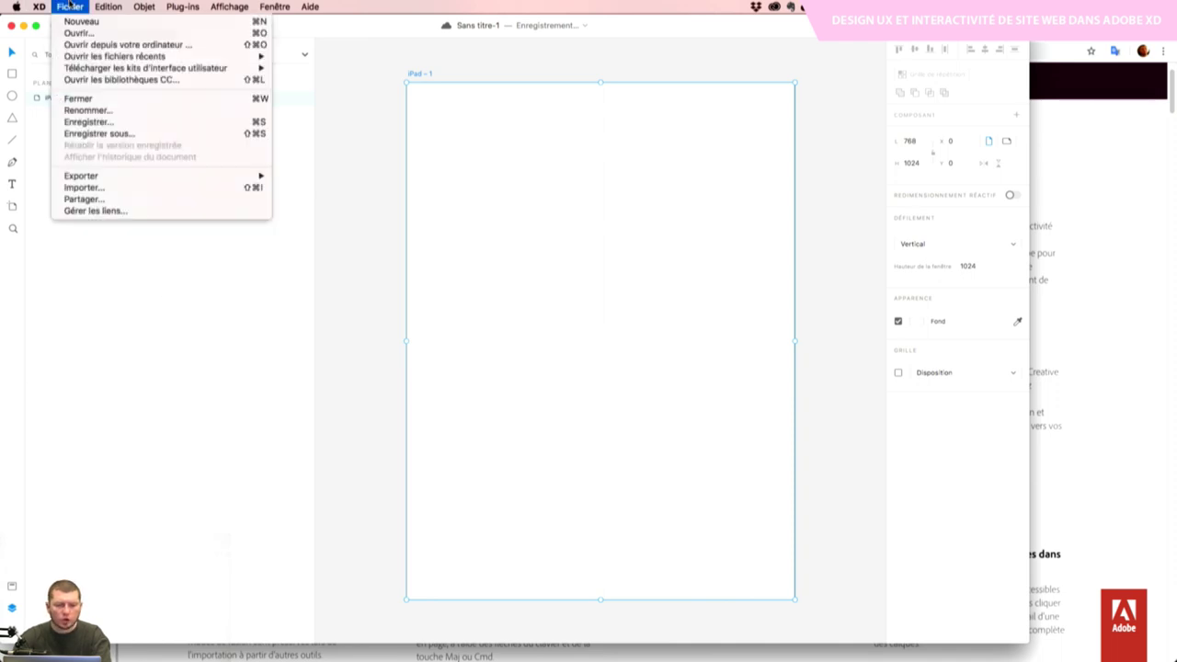
{"action": "left_click", "coordinate": [108, 79]}
{"action": "left_click_drag", "start_coordinate": [179, 340], "coordinate": [624, 496]}
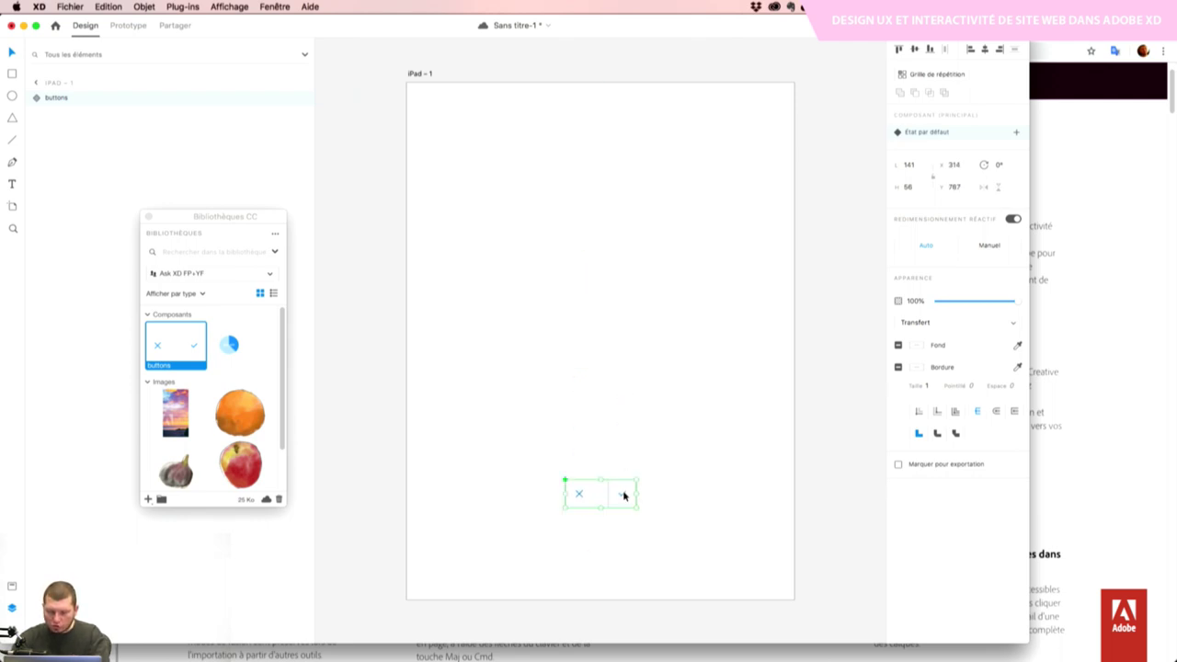
Inspect the nested "no" and "yes" components inside the placed "buttons" component, and clear the selection
{"action": "double_click", "coordinate": [580, 496]}
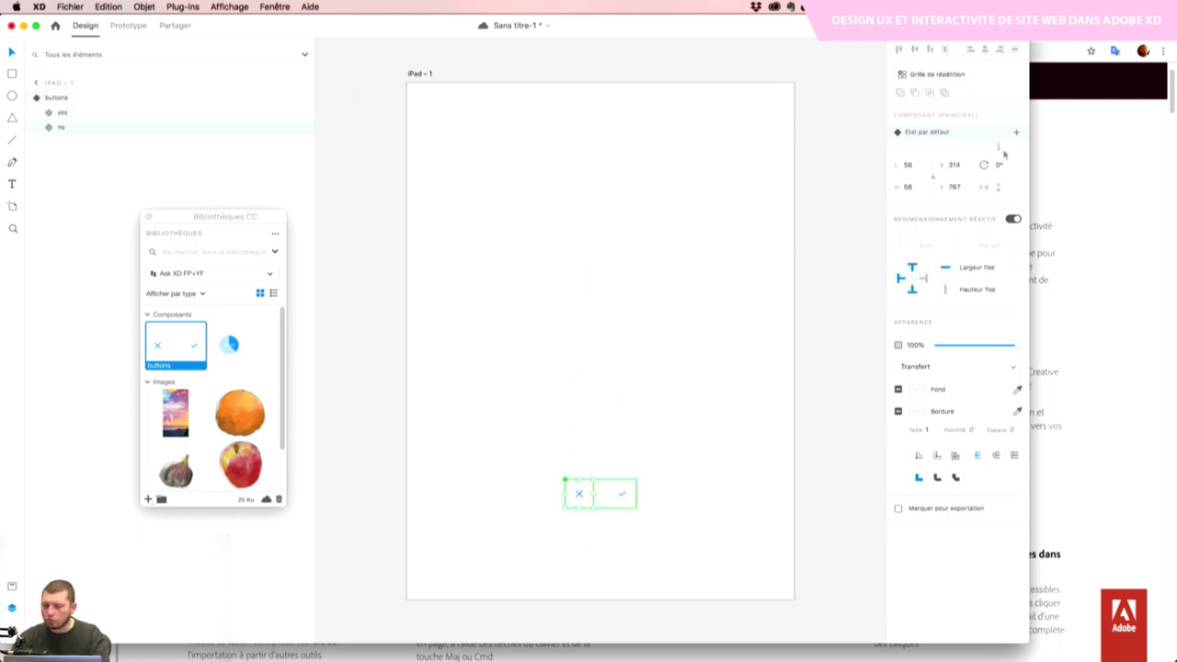
{"action": "left_click", "coordinate": [617, 498]}
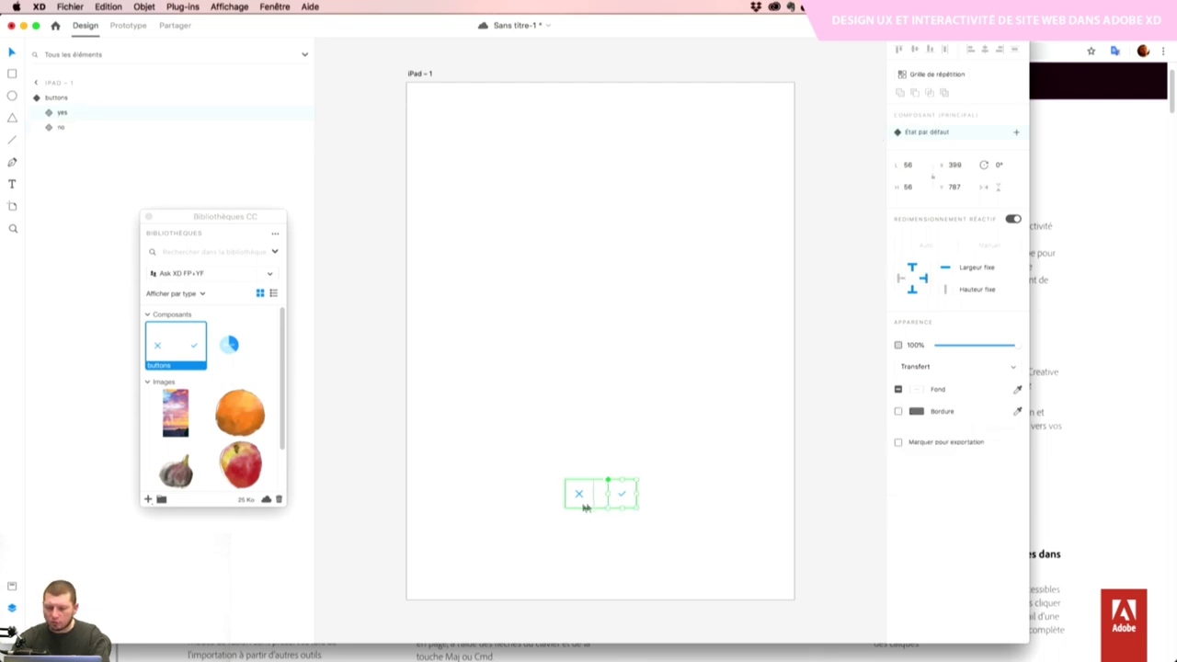
{"action": "left_click", "coordinate": [576, 497]}
{"action": "left_click", "coordinate": [636, 320]}
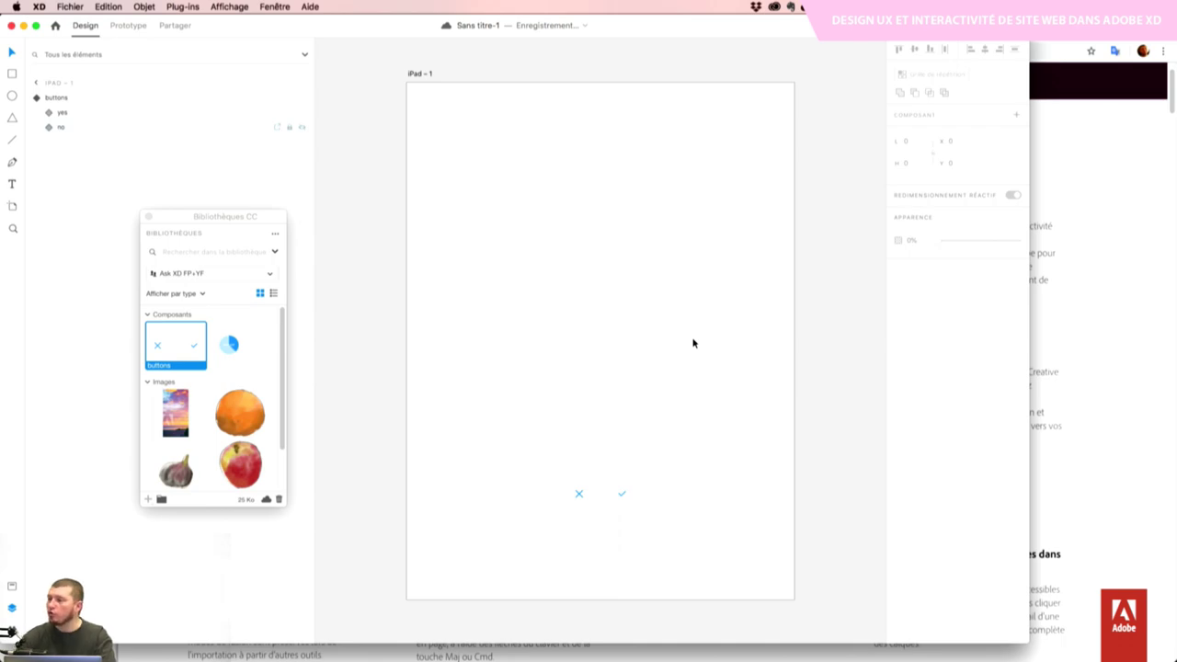
Switch to Chrome and open the "En savoir plus" article about the November 2019 release from the Adobe XD what's-new page
{"action": "key", "text": "super+Tab"}
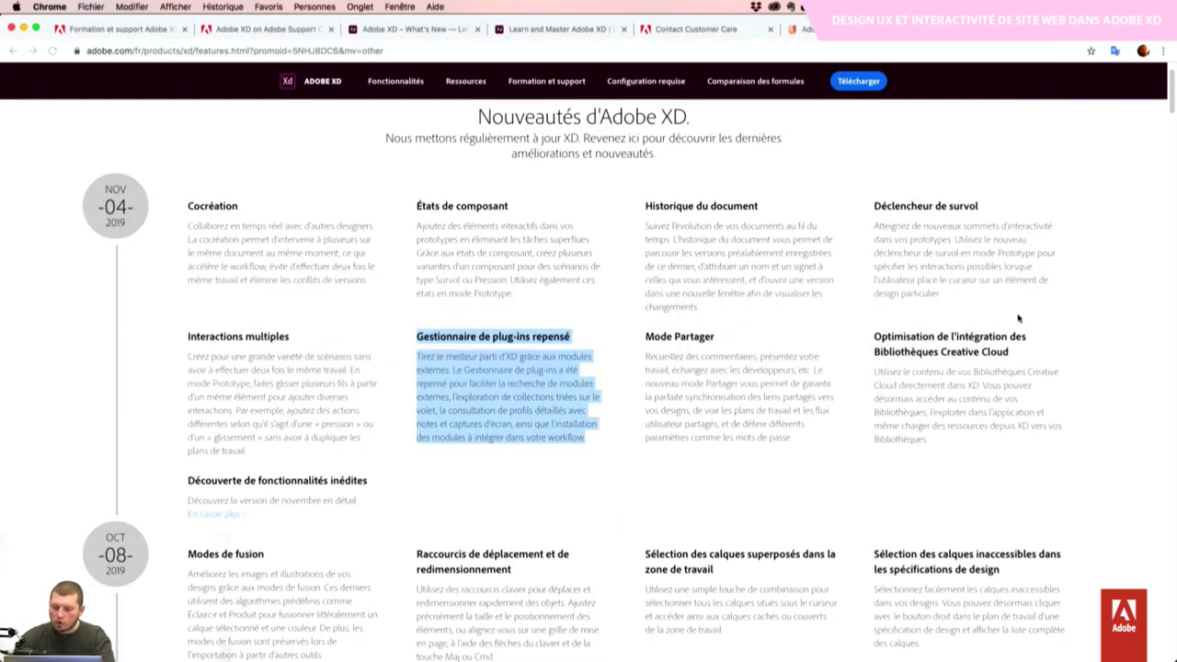
{"action": "left_click", "coordinate": [1017, 316]}
{"action": "scroll", "coordinate": [1016, 316], "scroll_direction": "down", "scroll_amount": 2}
{"action": "scroll", "coordinate": [1017, 315], "scroll_direction": "up", "scroll_amount": 2}
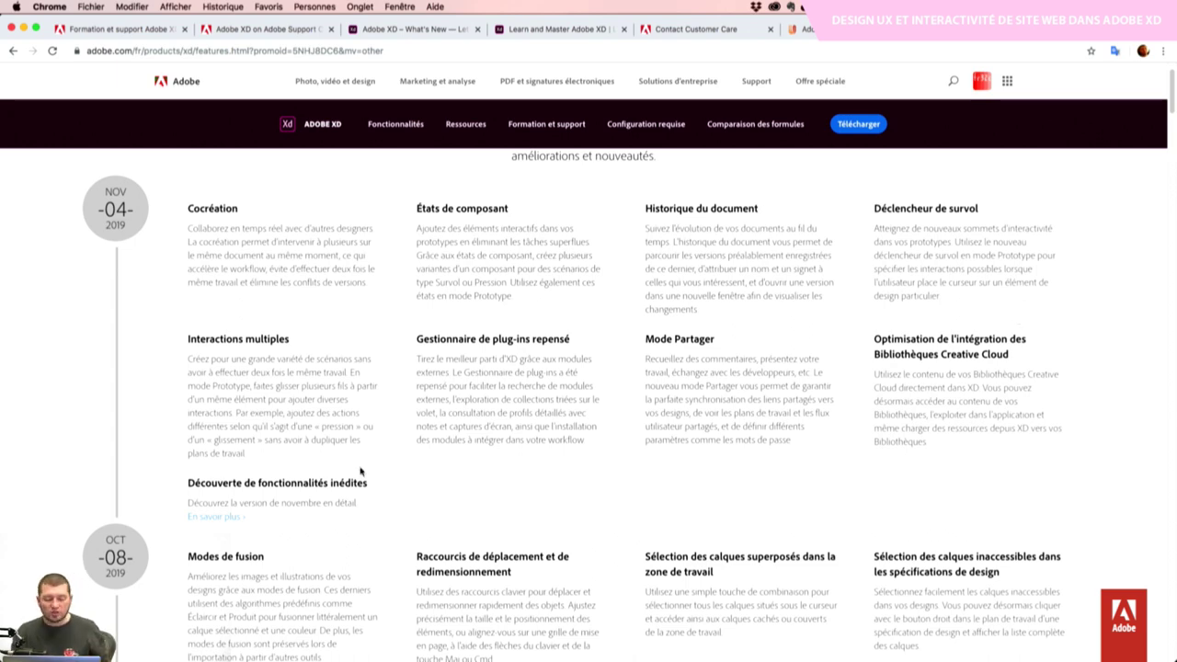
{"action": "left_click", "coordinate": [223, 524]}
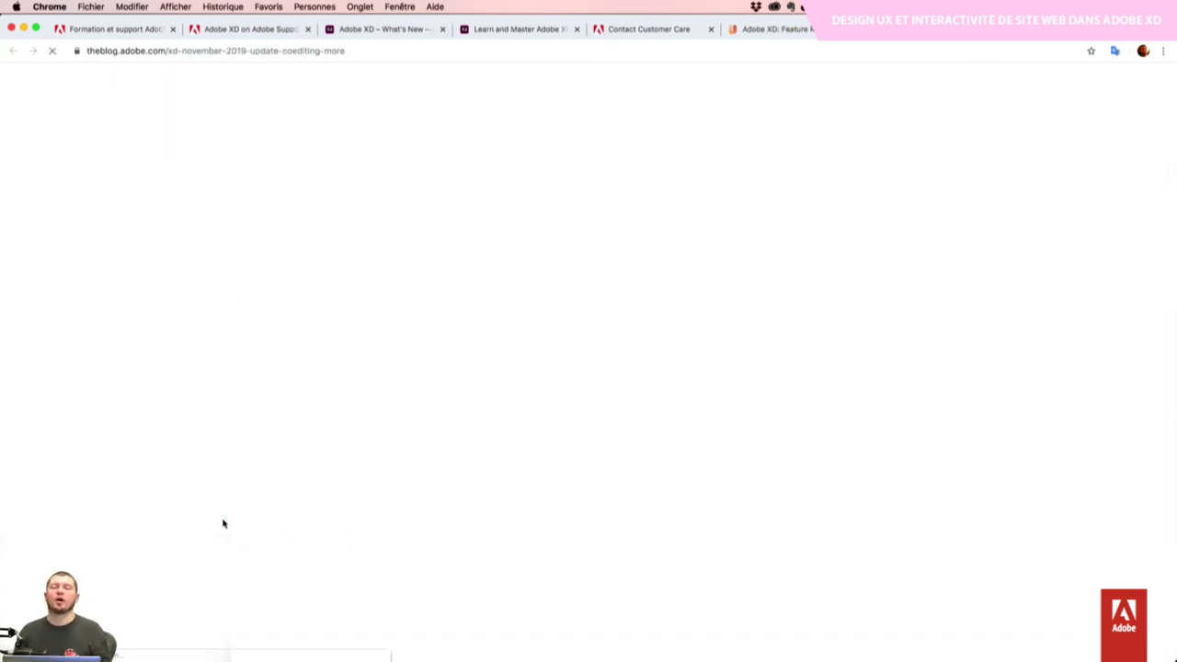